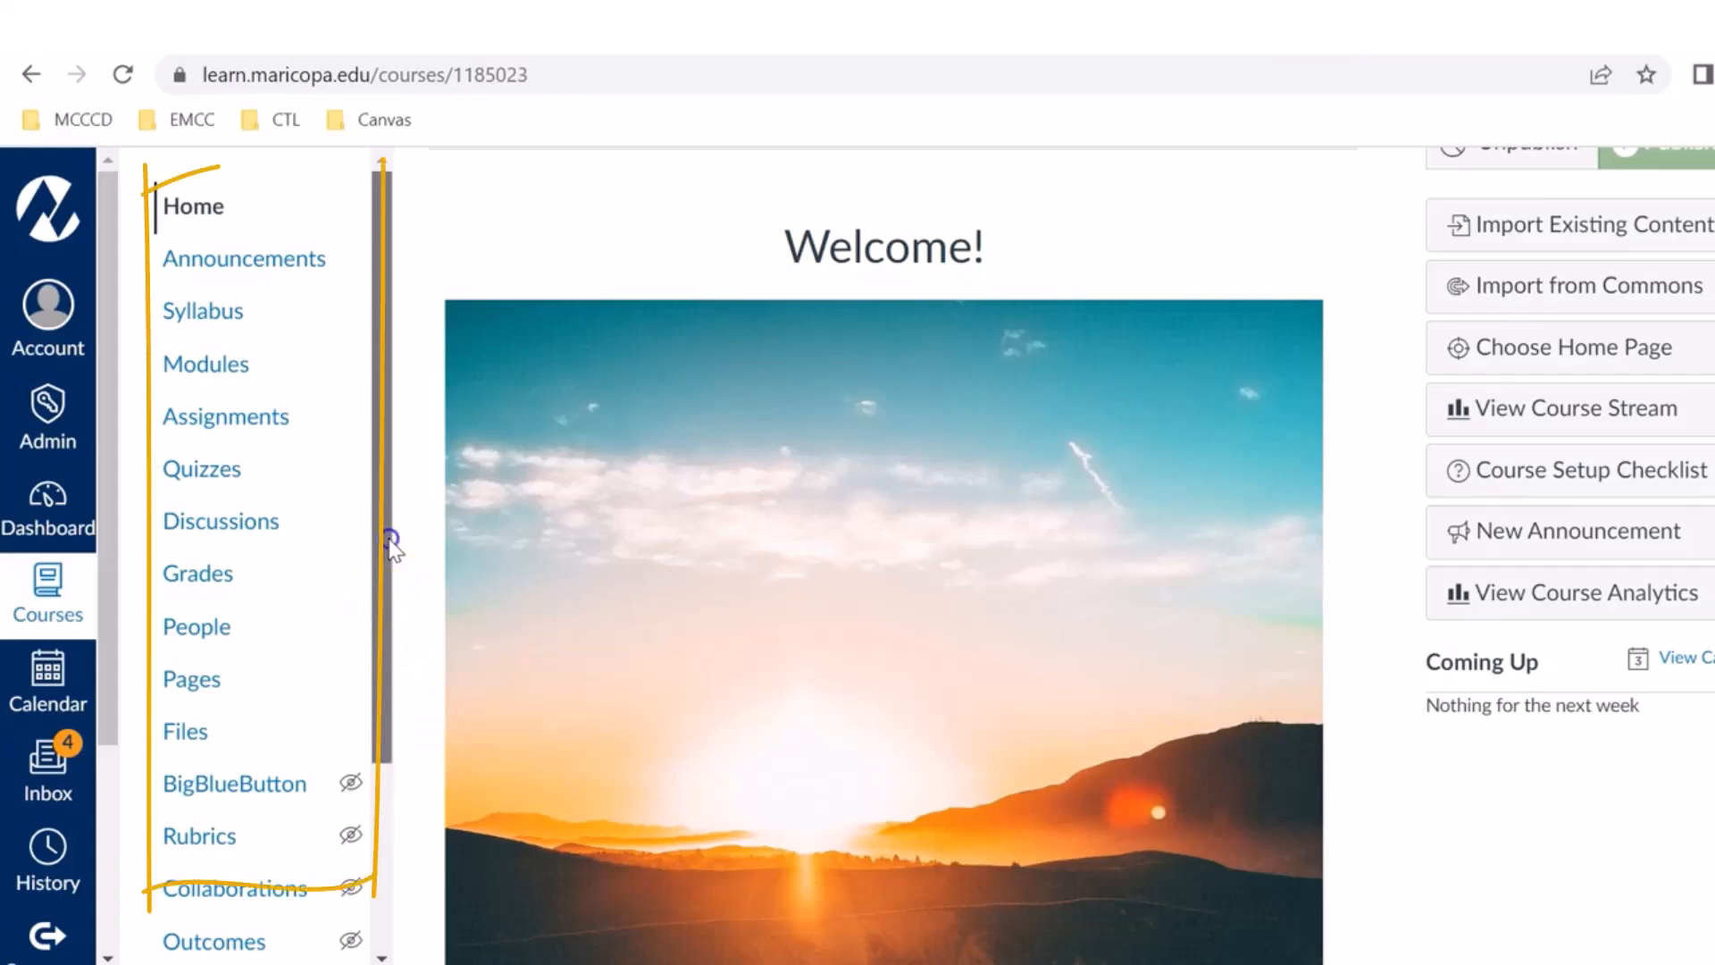
Open the navigation settings of the EMC Workshop Test Course.
drag(389, 545, 391, 766)
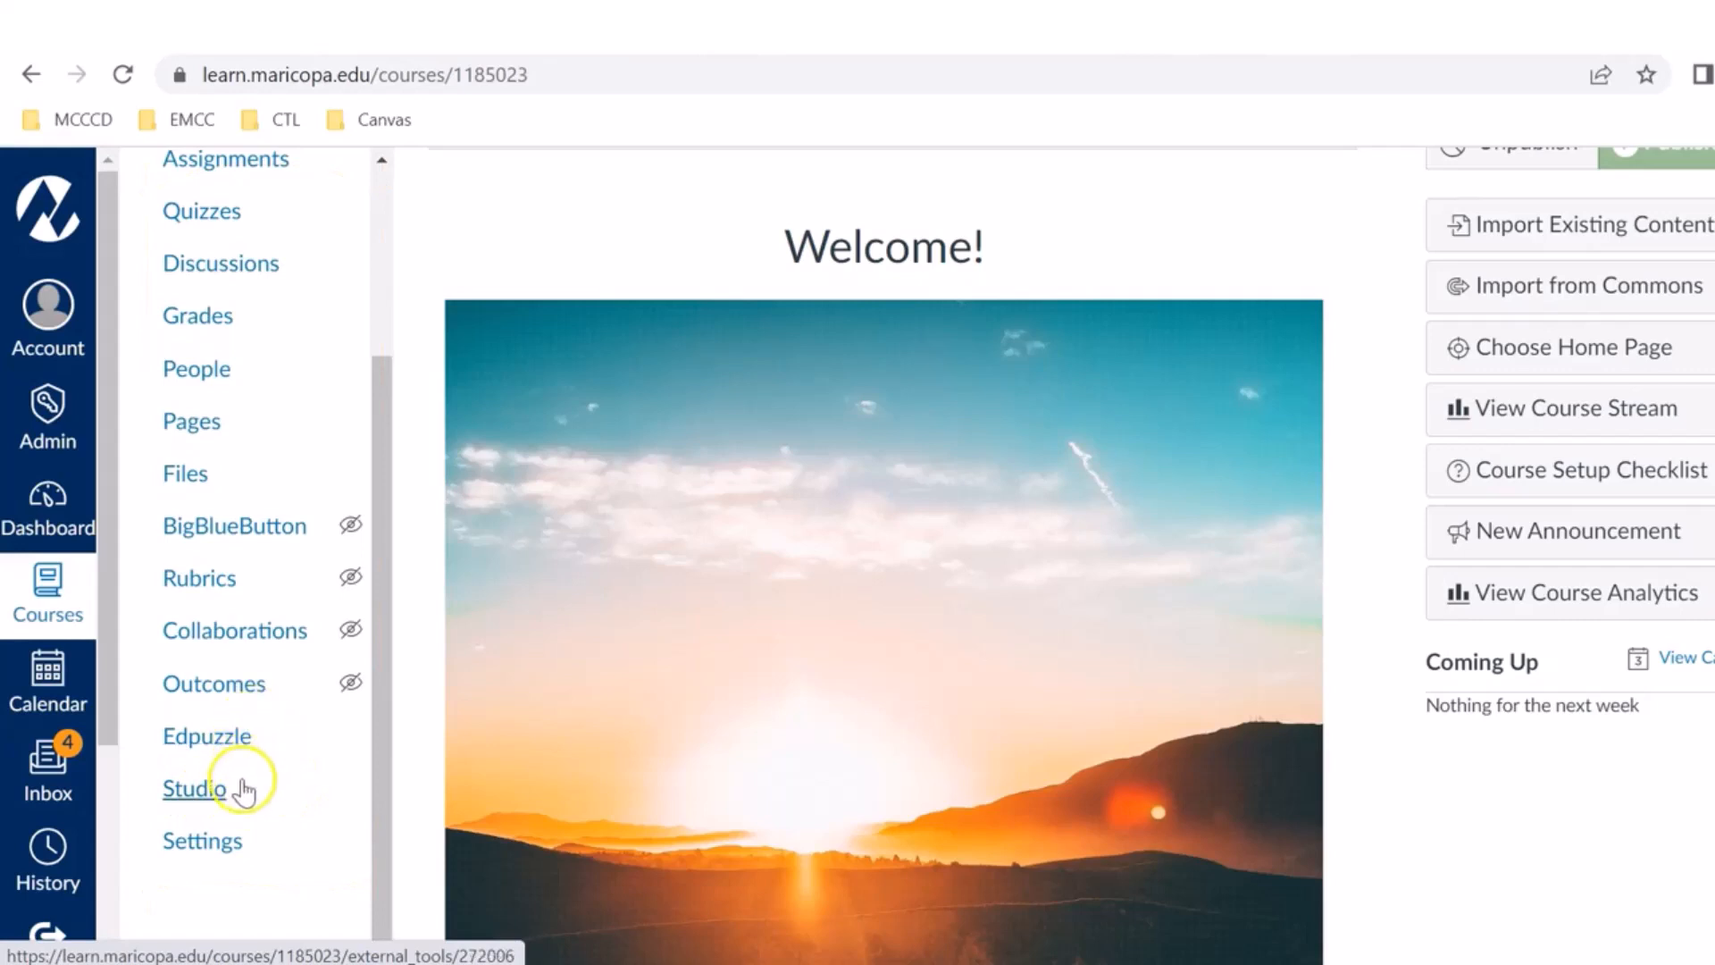
click(311, 801)
click(198, 798)
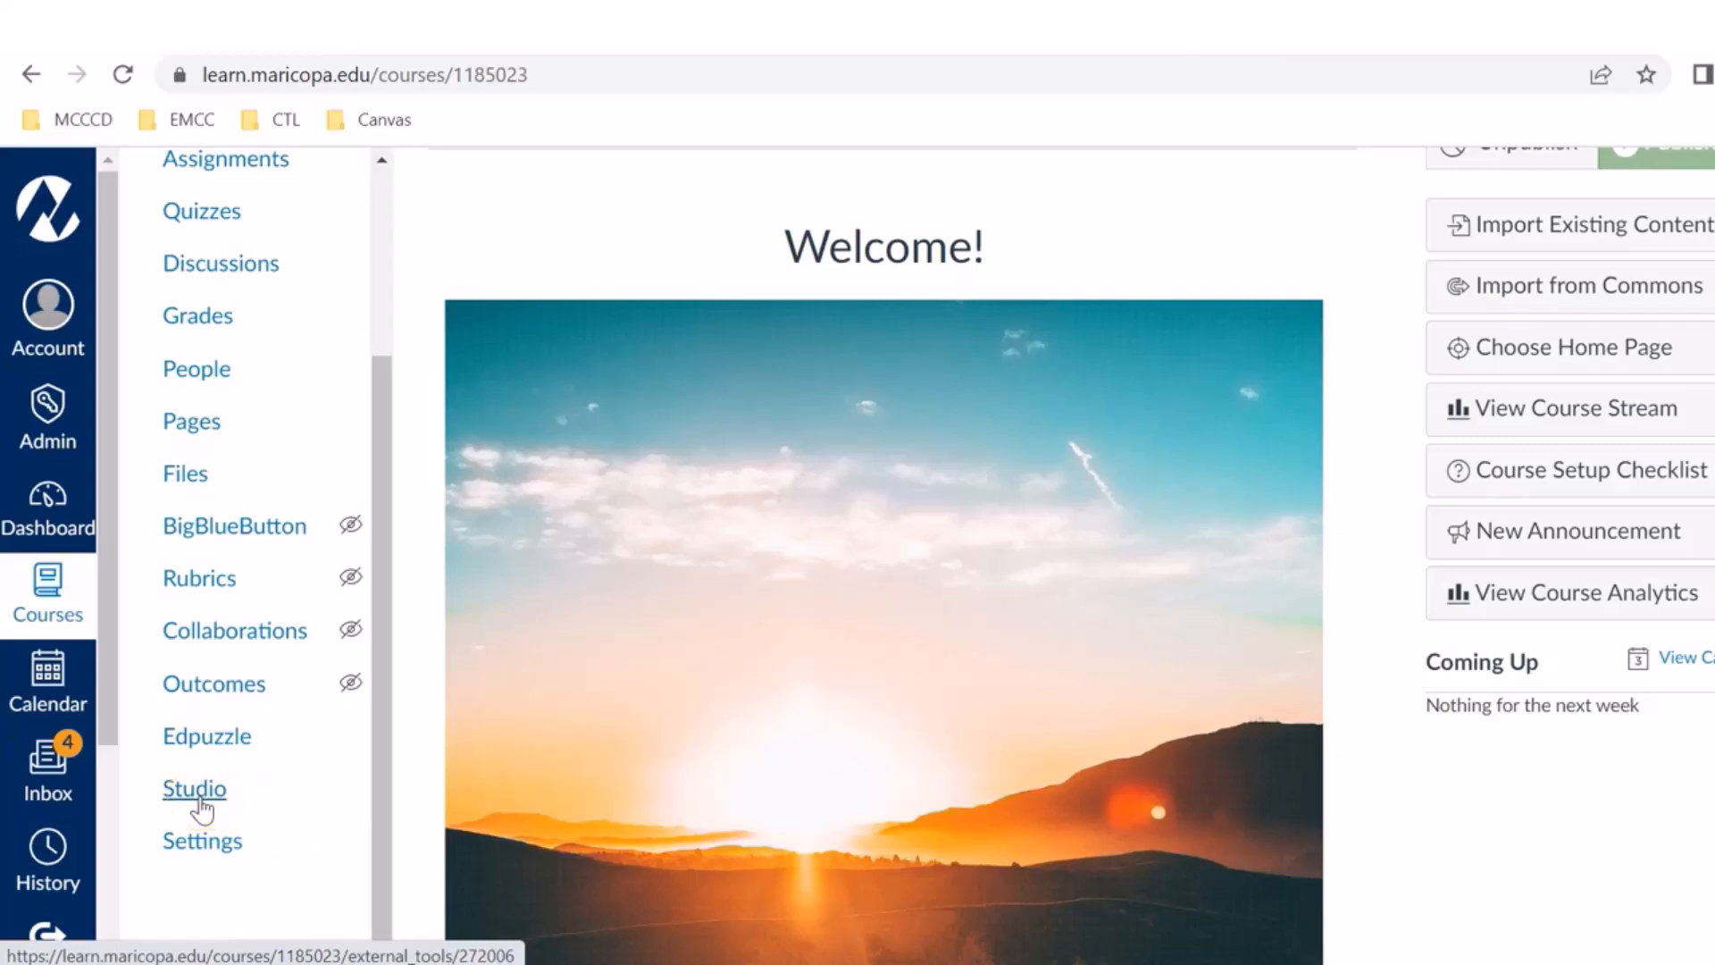
click(199, 796)
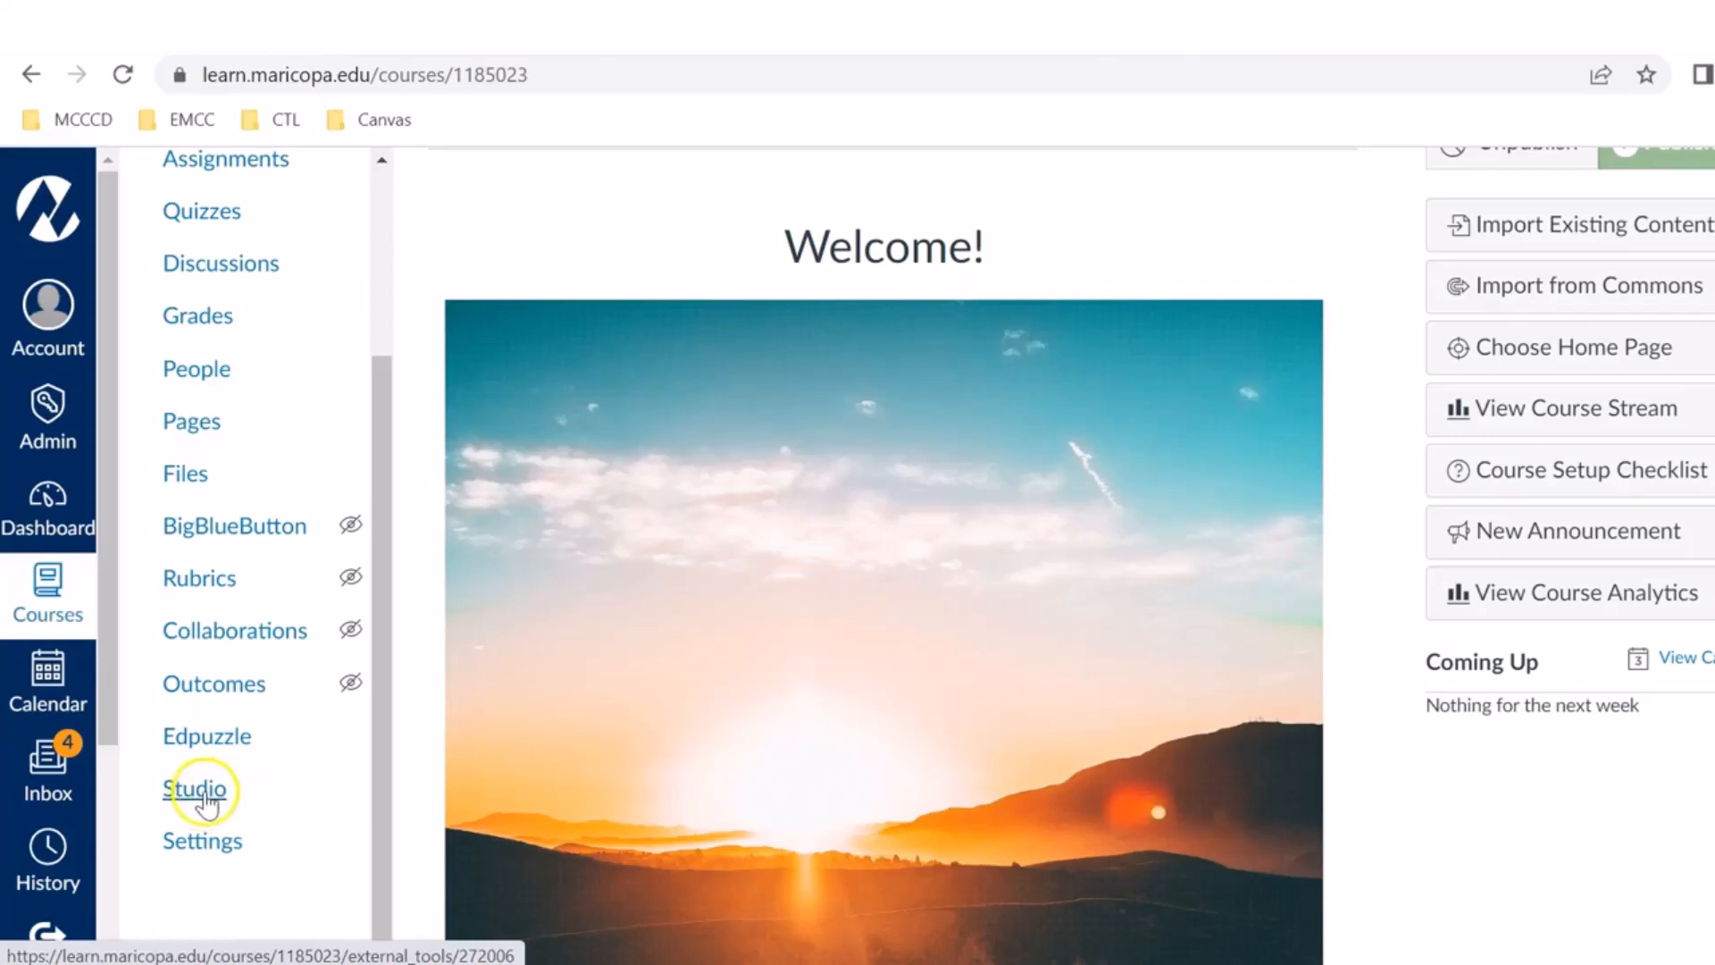
click(226, 855)
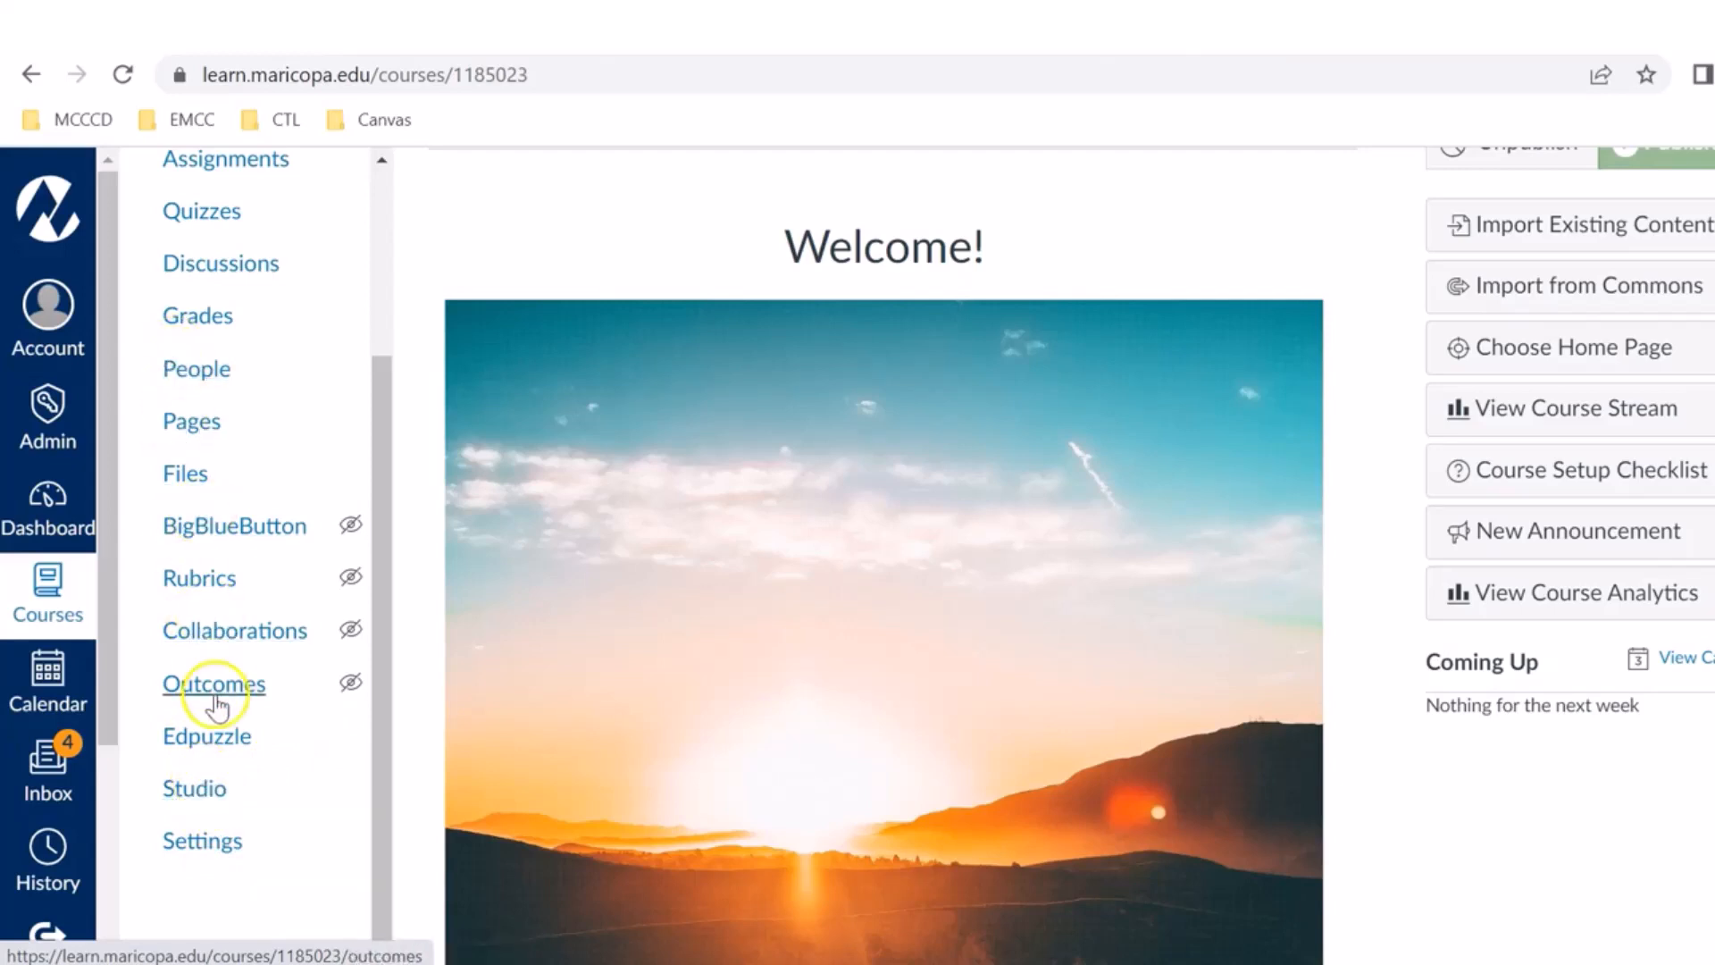
click(215, 853)
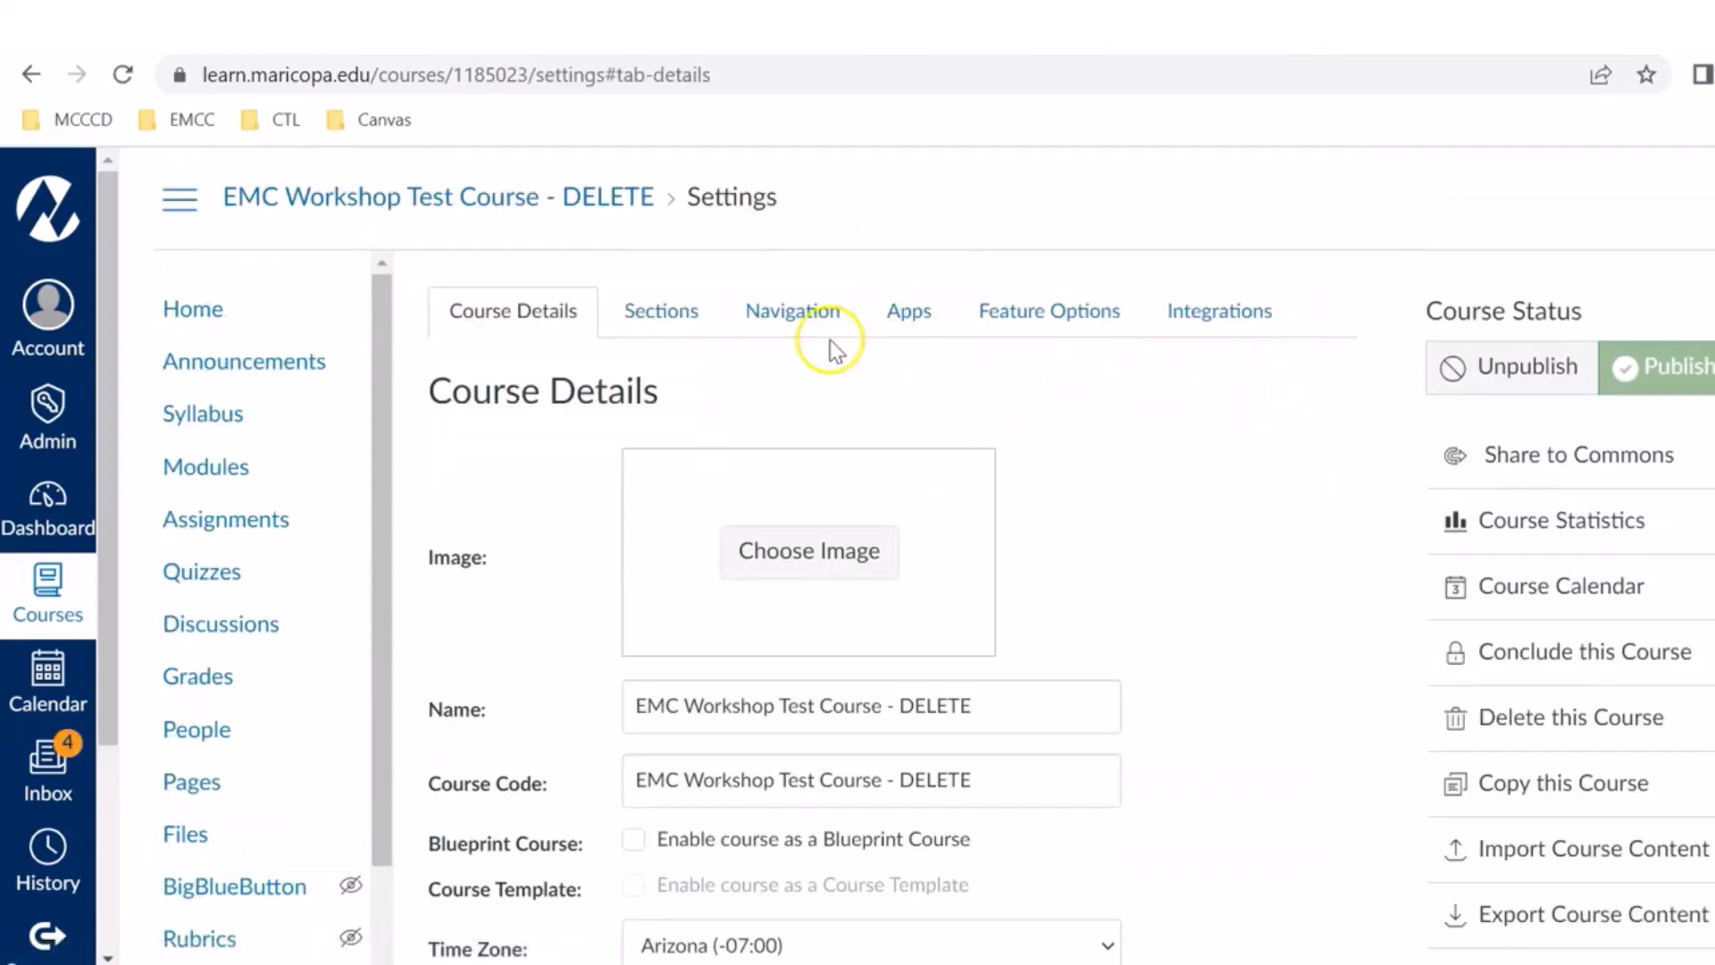
click(786, 315)
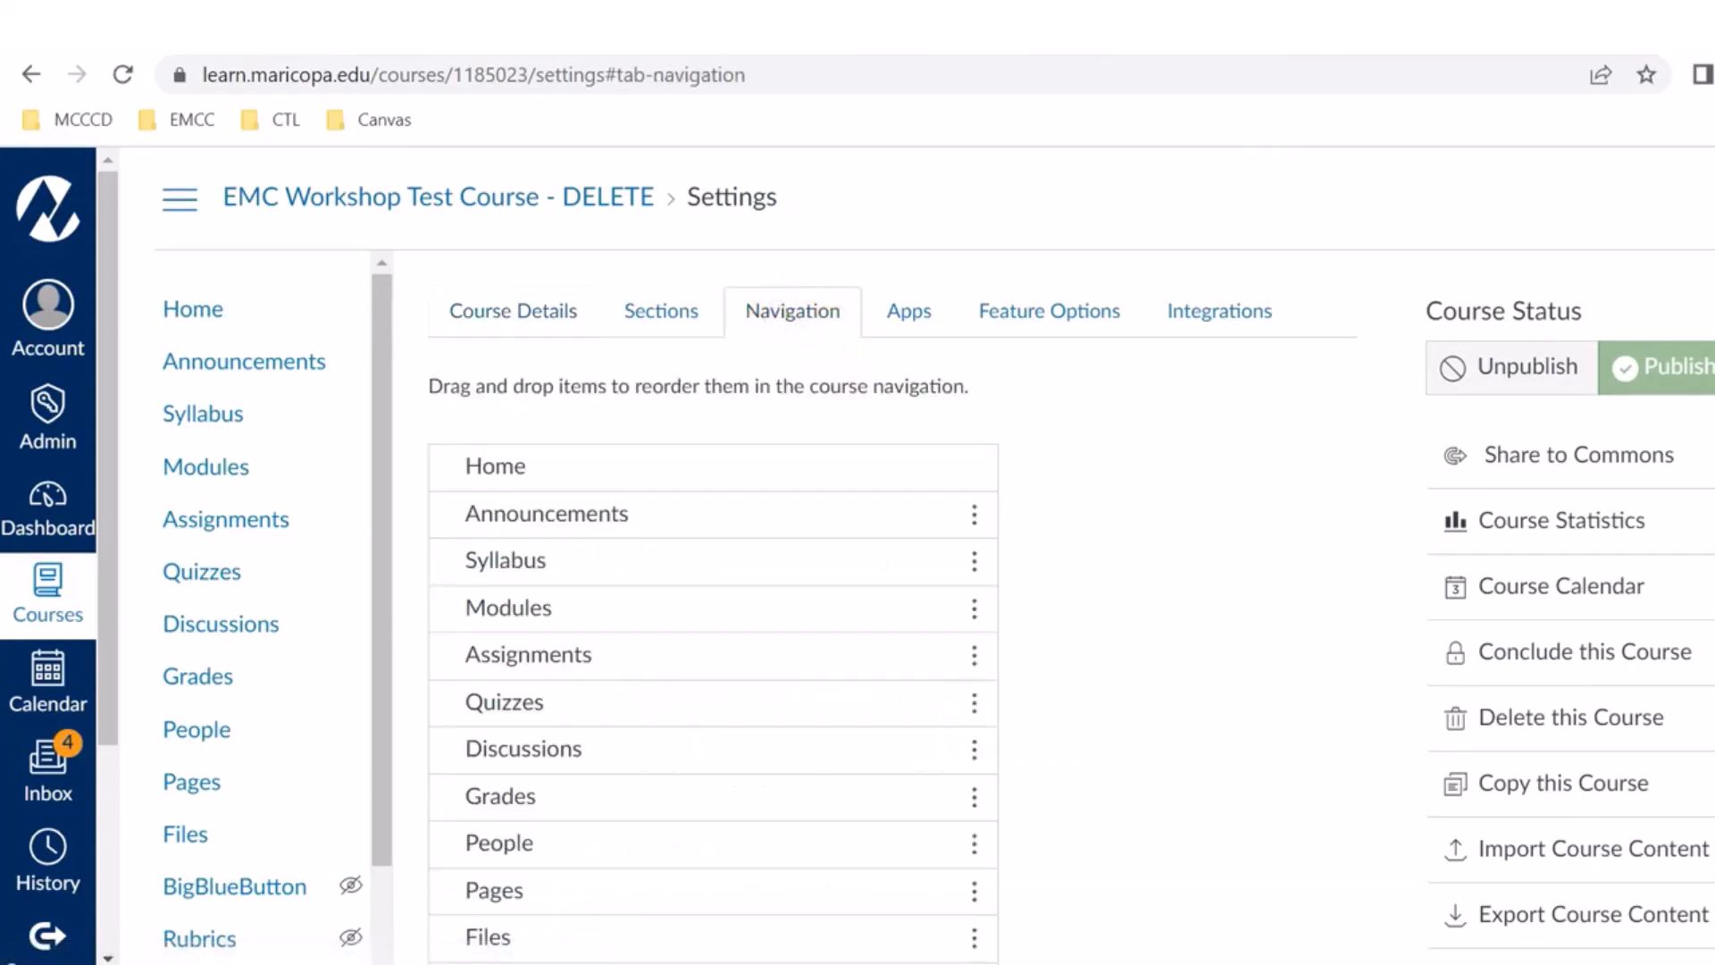
Move Studio directly below Modules in the course navigation order and save the change.
scroll(693, 817, down, 5)
scroll(693, 817, up, 3)
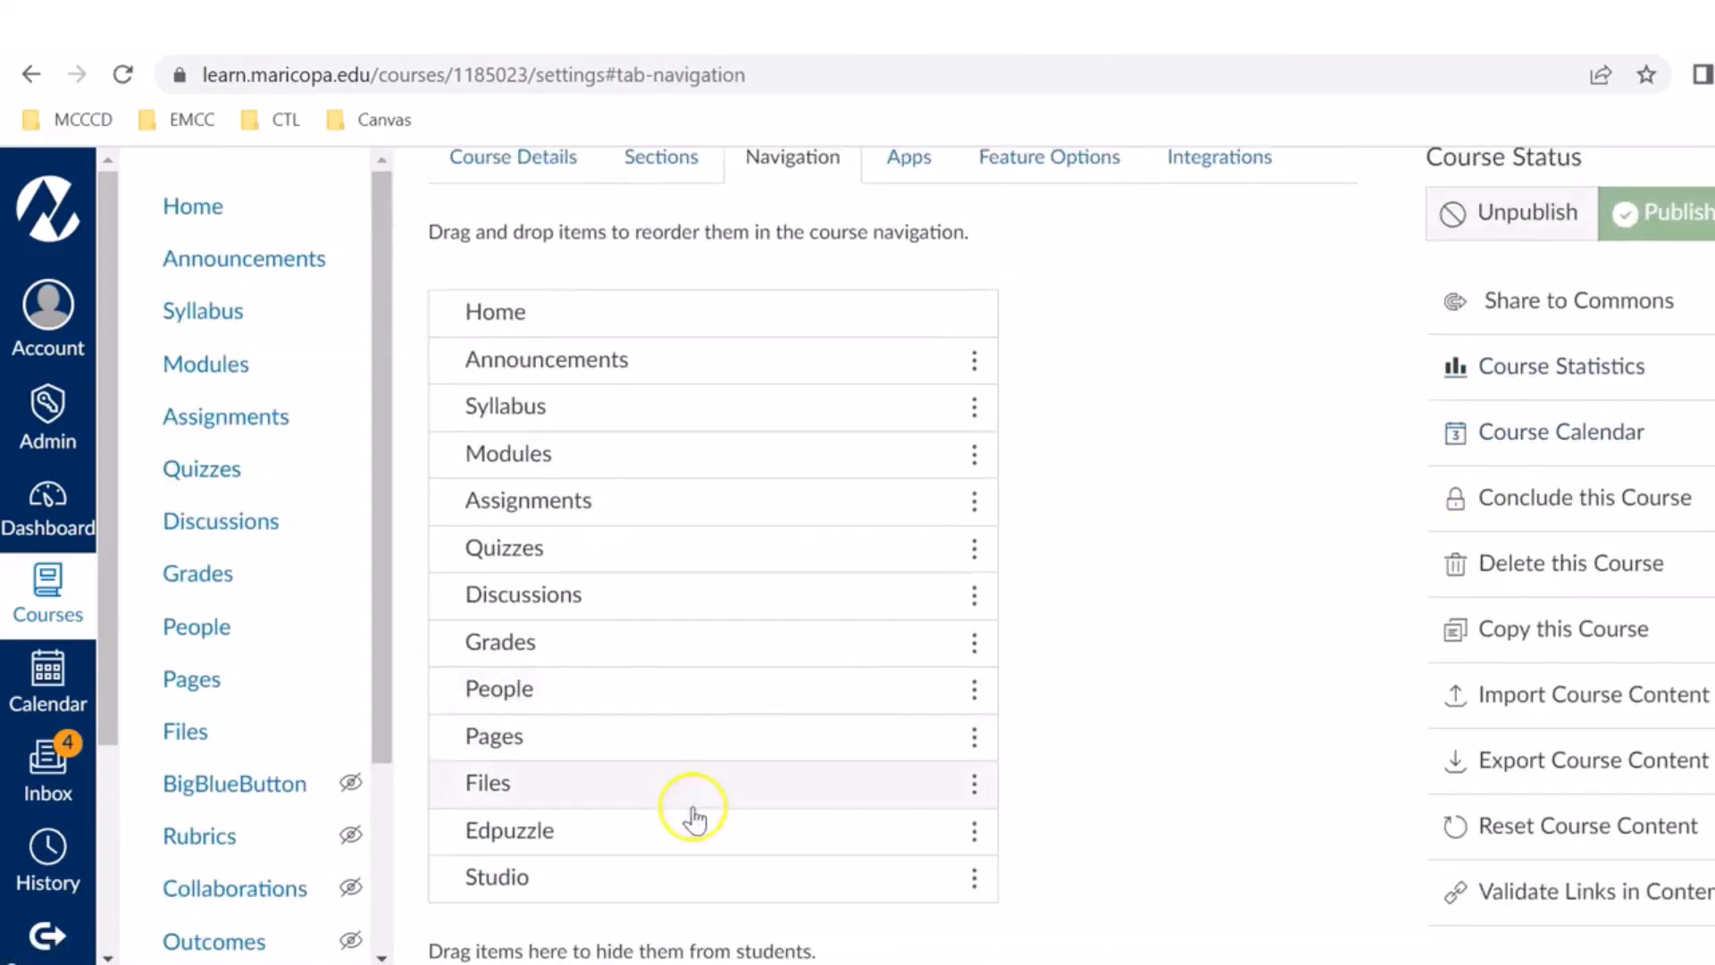
drag(586, 882, 577, 505)
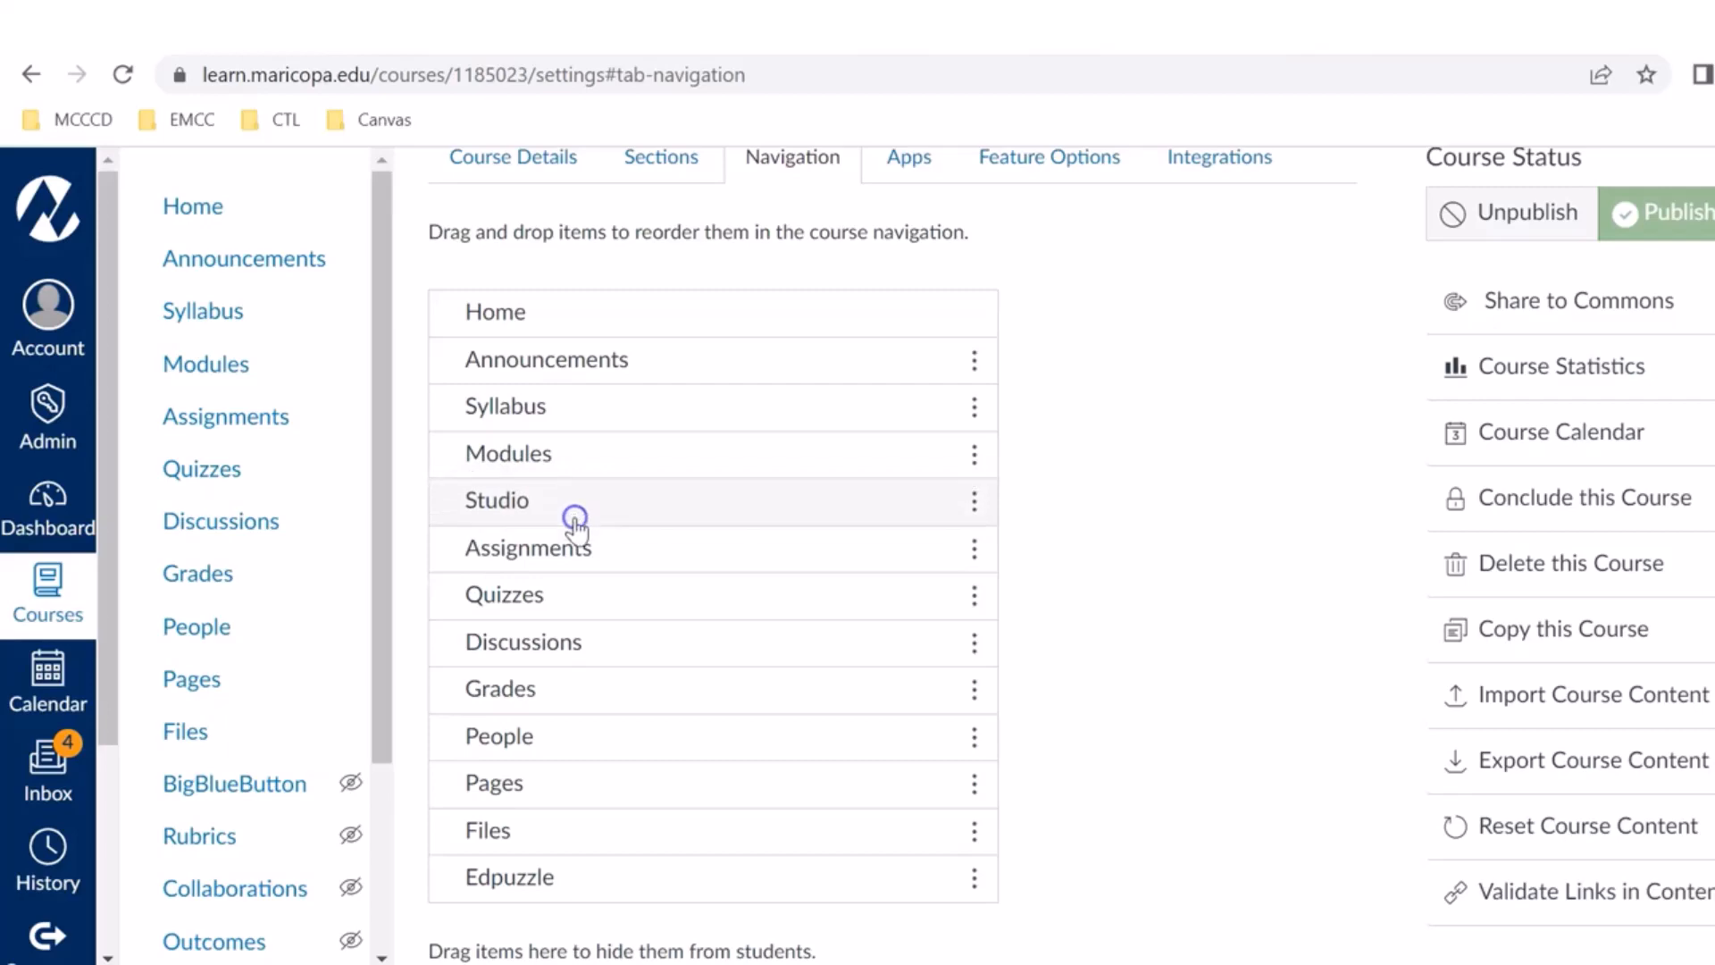
click(1673, 218)
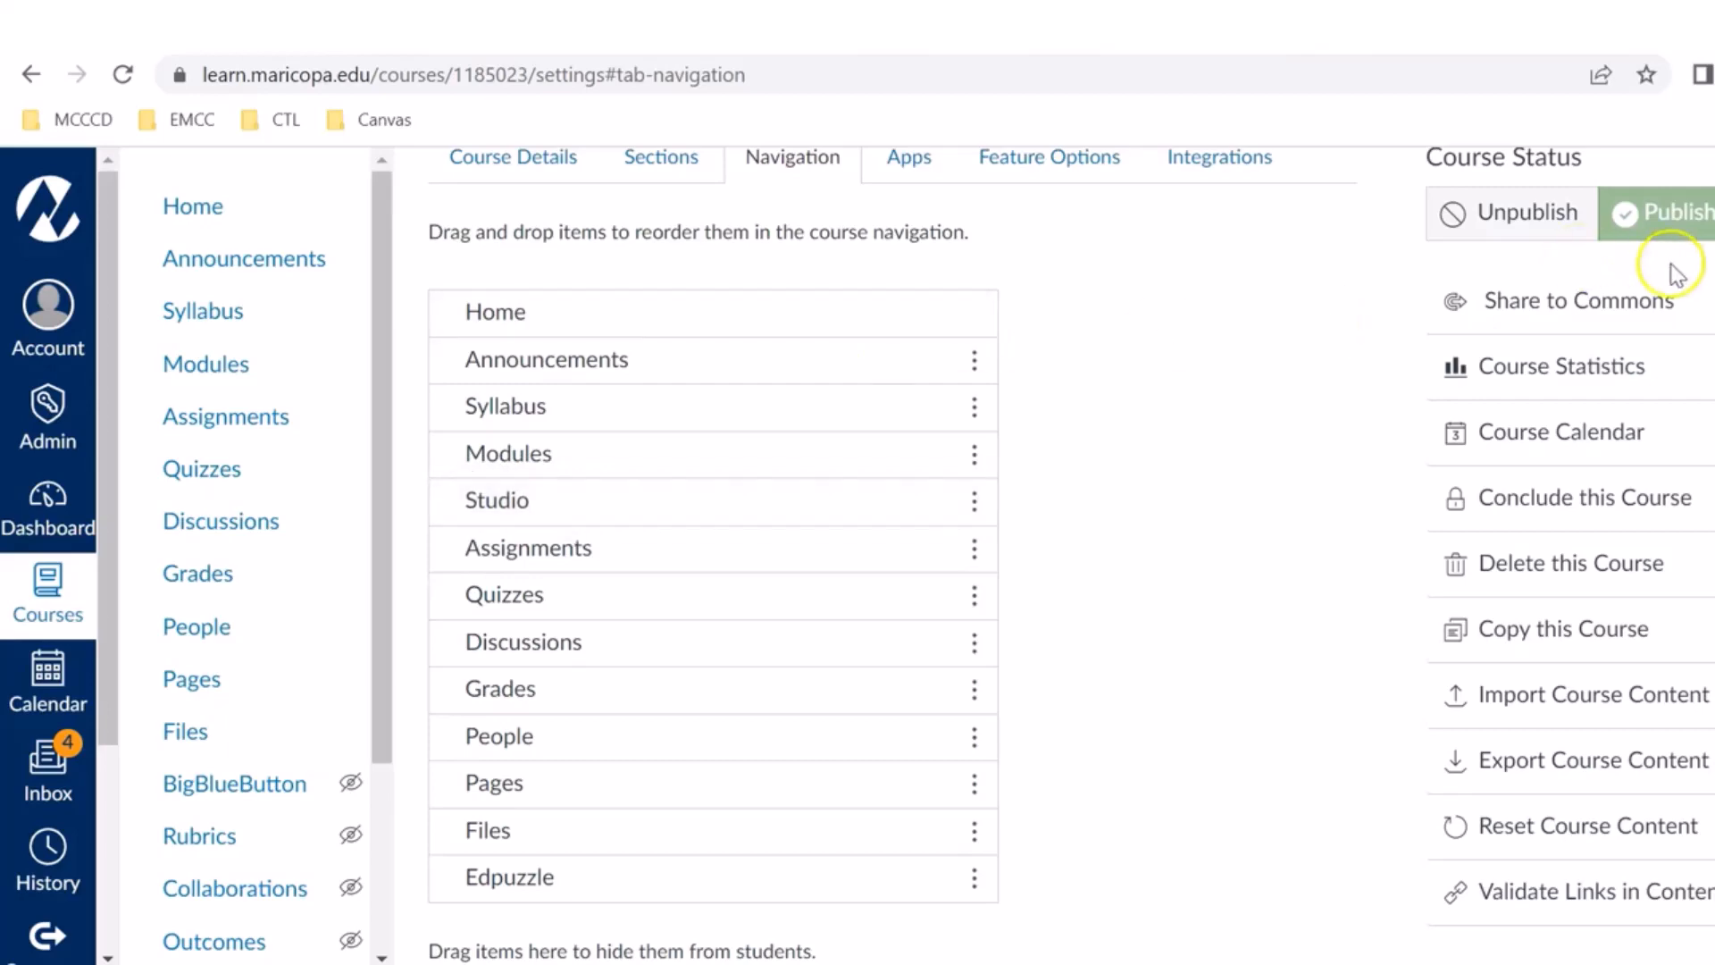
scroll(1673, 218, down, 6)
scroll(713, 553, down, 15)
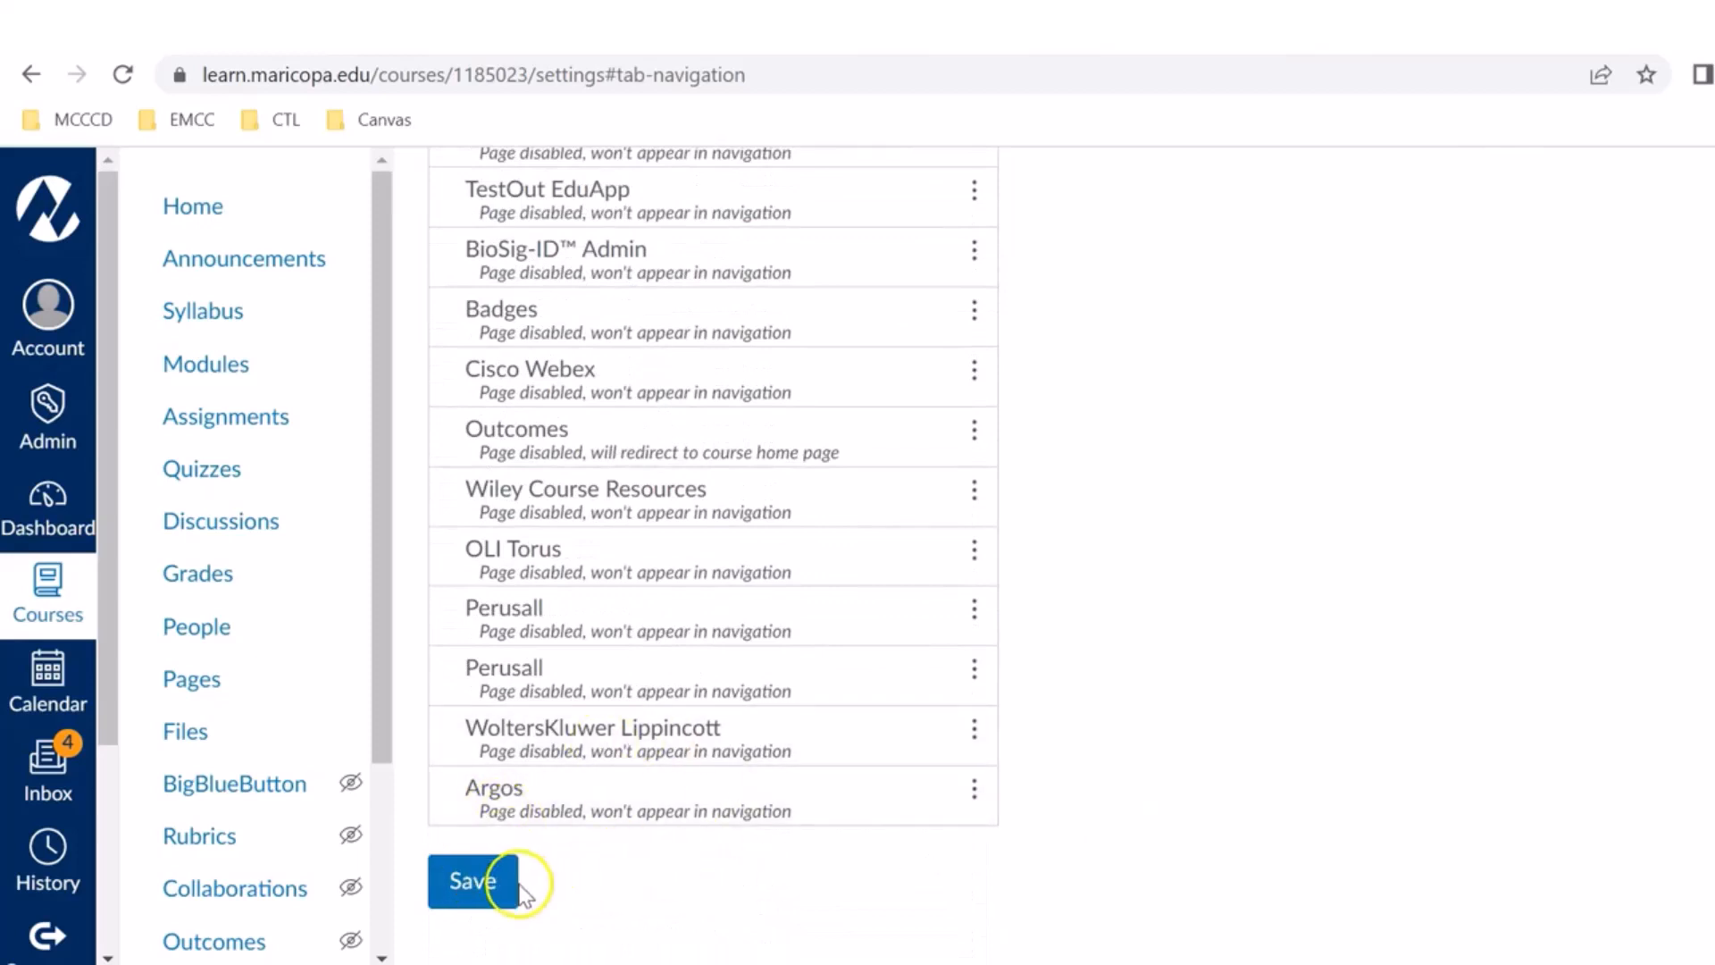
click(444, 889)
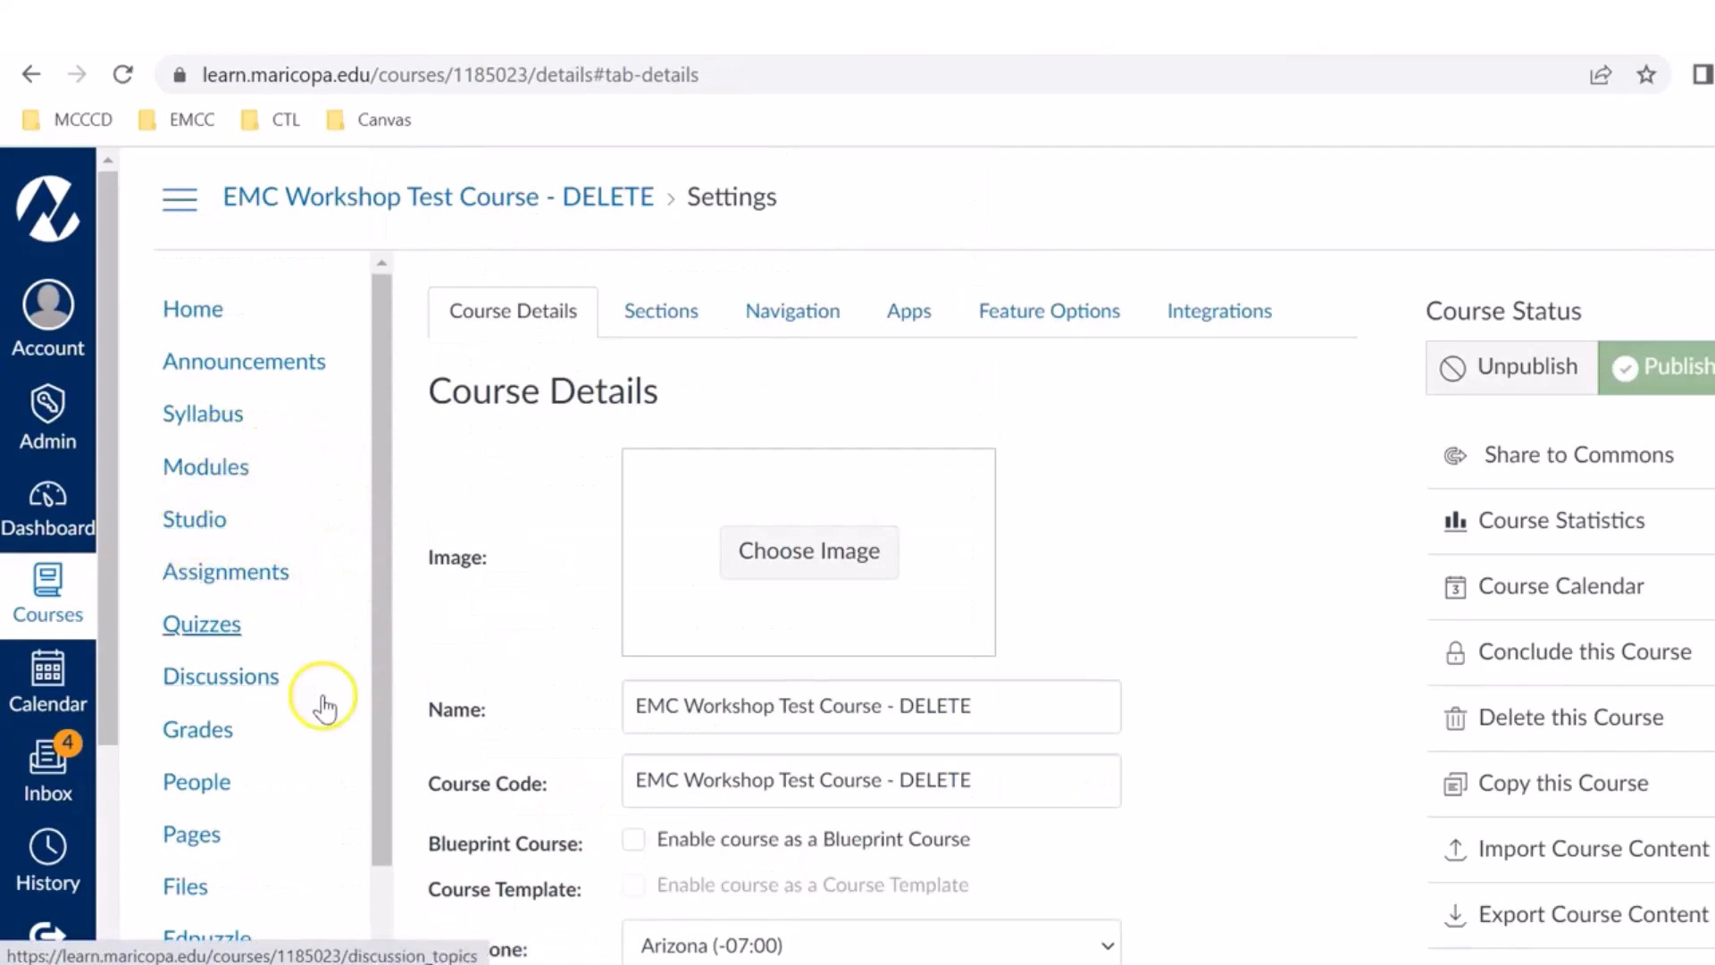
Open Studio in the course and create a new collection named "Quick Collection".
click(202, 523)
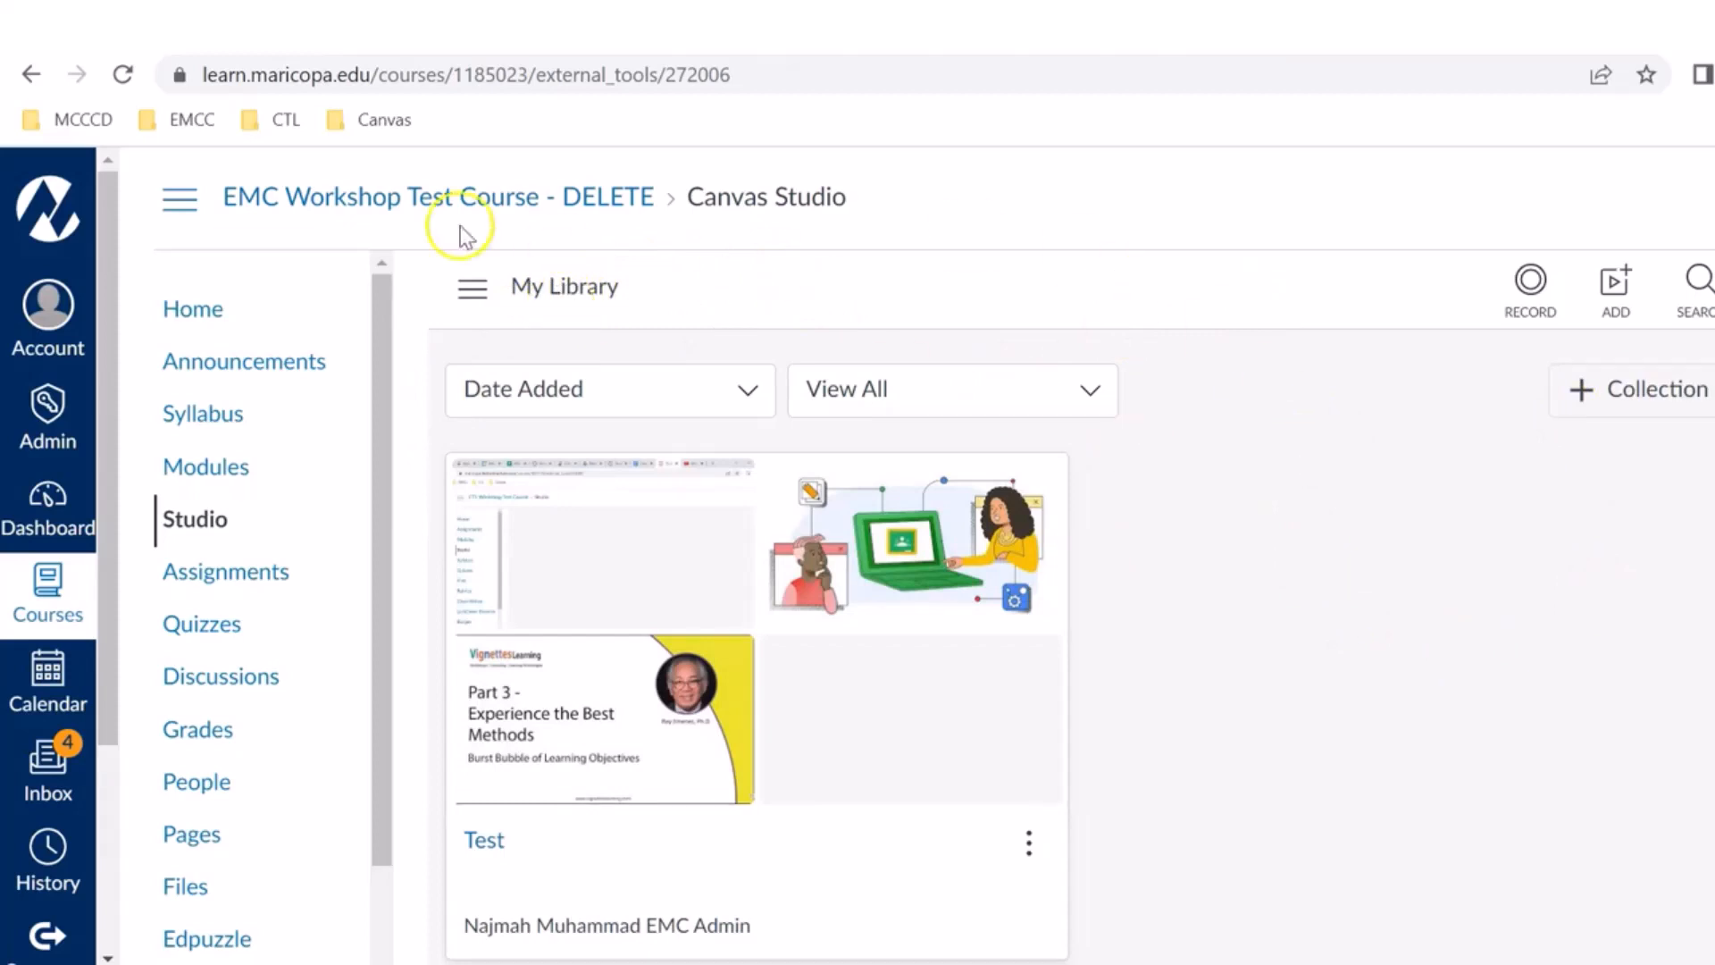
click(1408, 456)
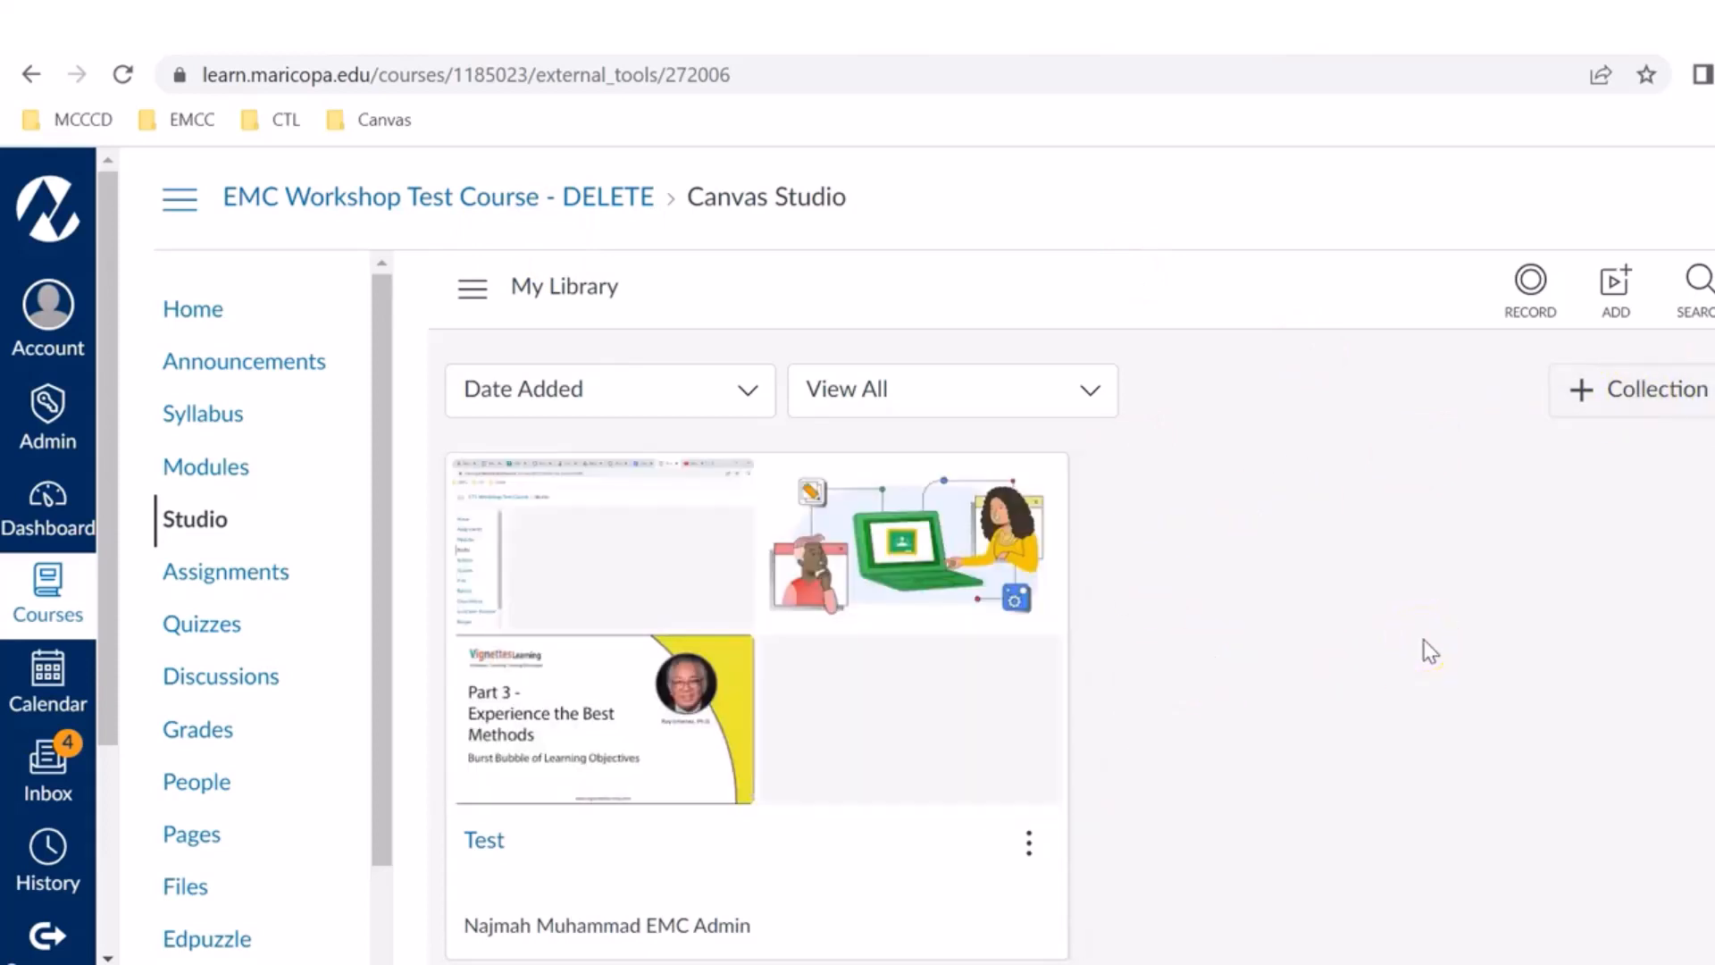
click(1583, 402)
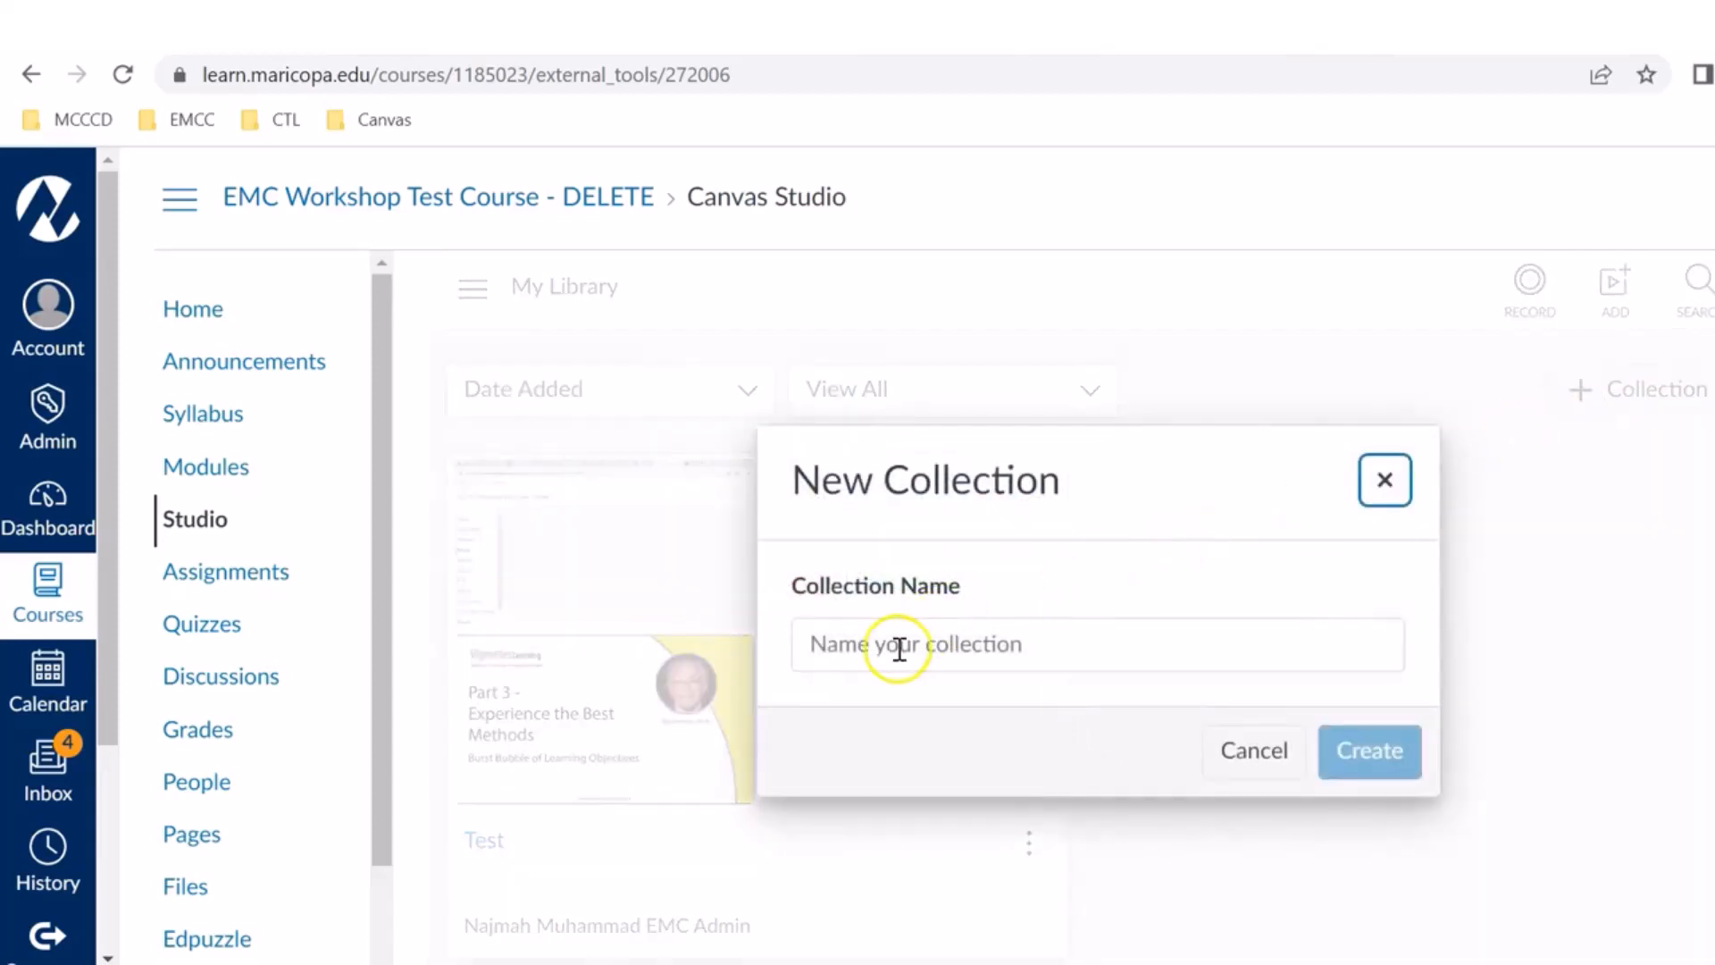
click(899, 649)
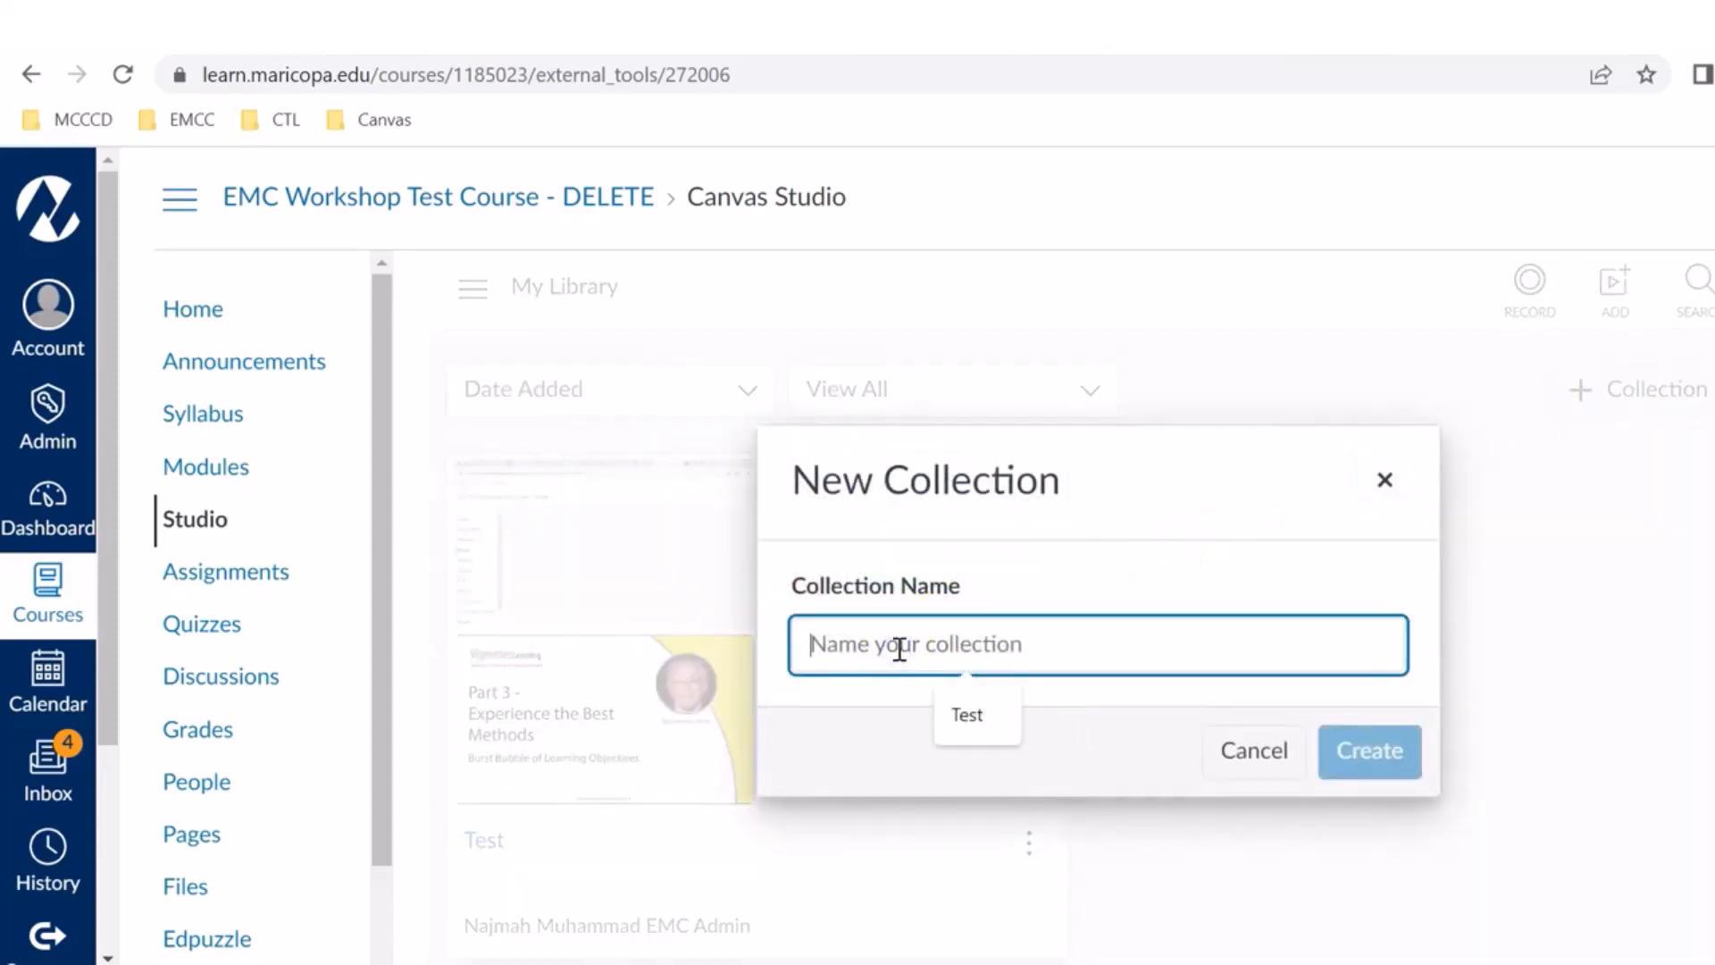
text(Quick )
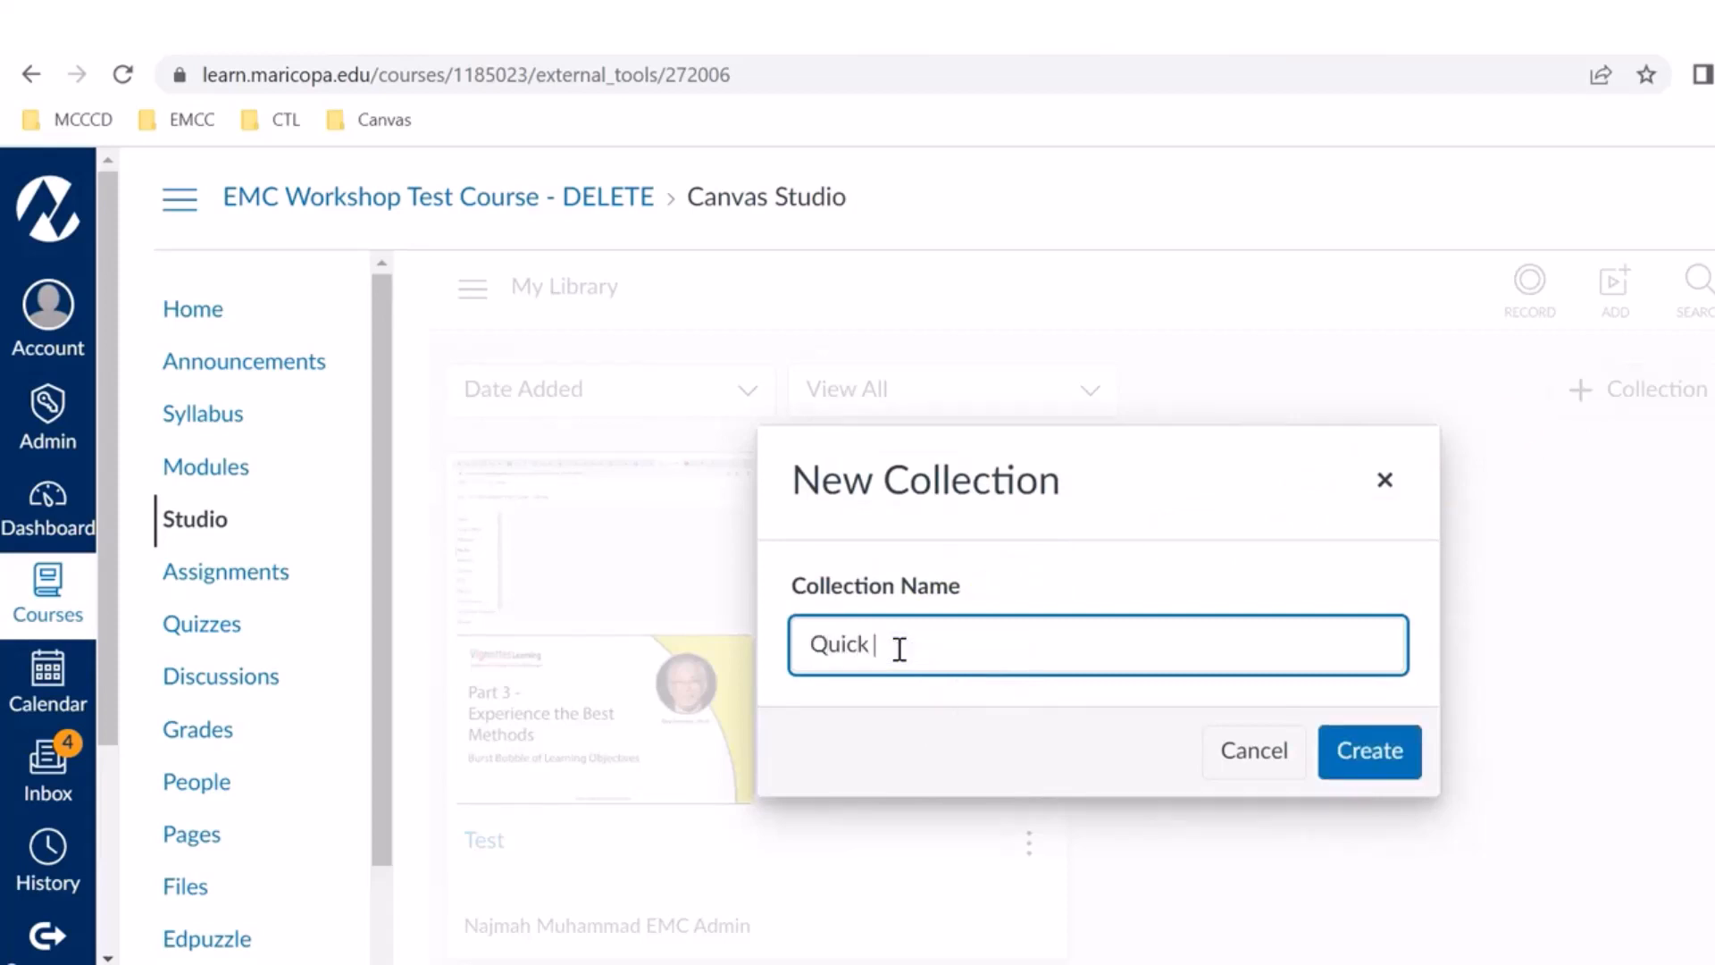
text(Collection)
click(1370, 750)
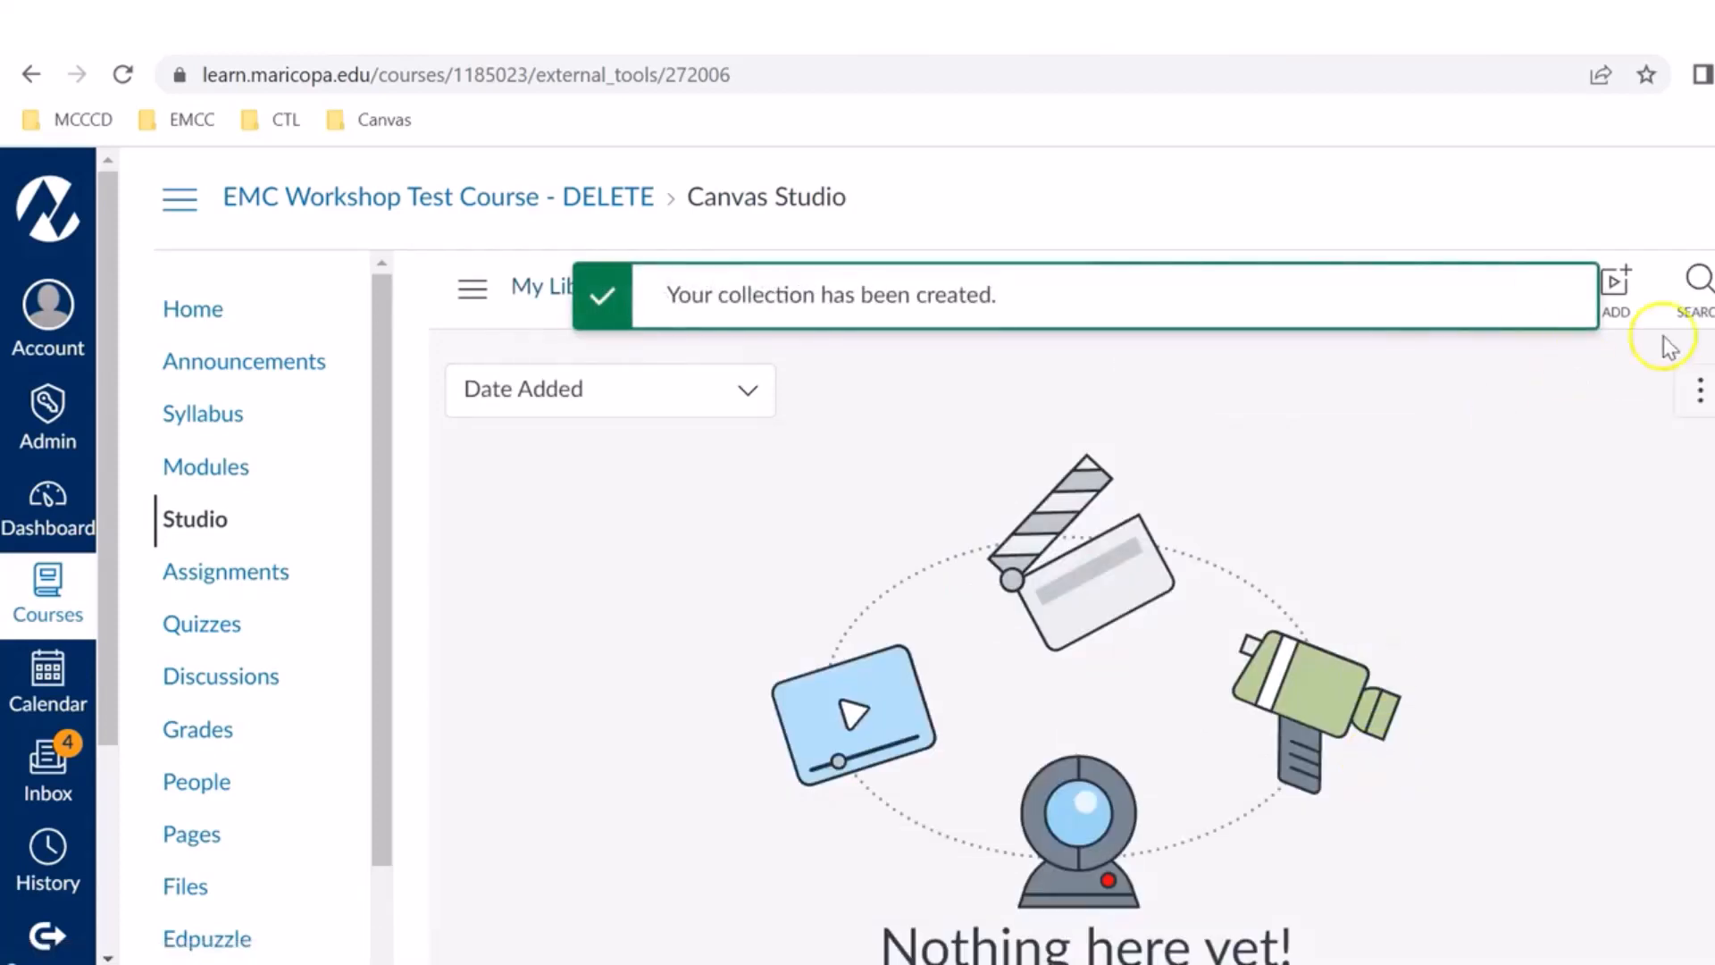
Look over the Quick Collection page and its options for sharing, renaming and deleting the collection.
scroll(1072, 607, down, 1)
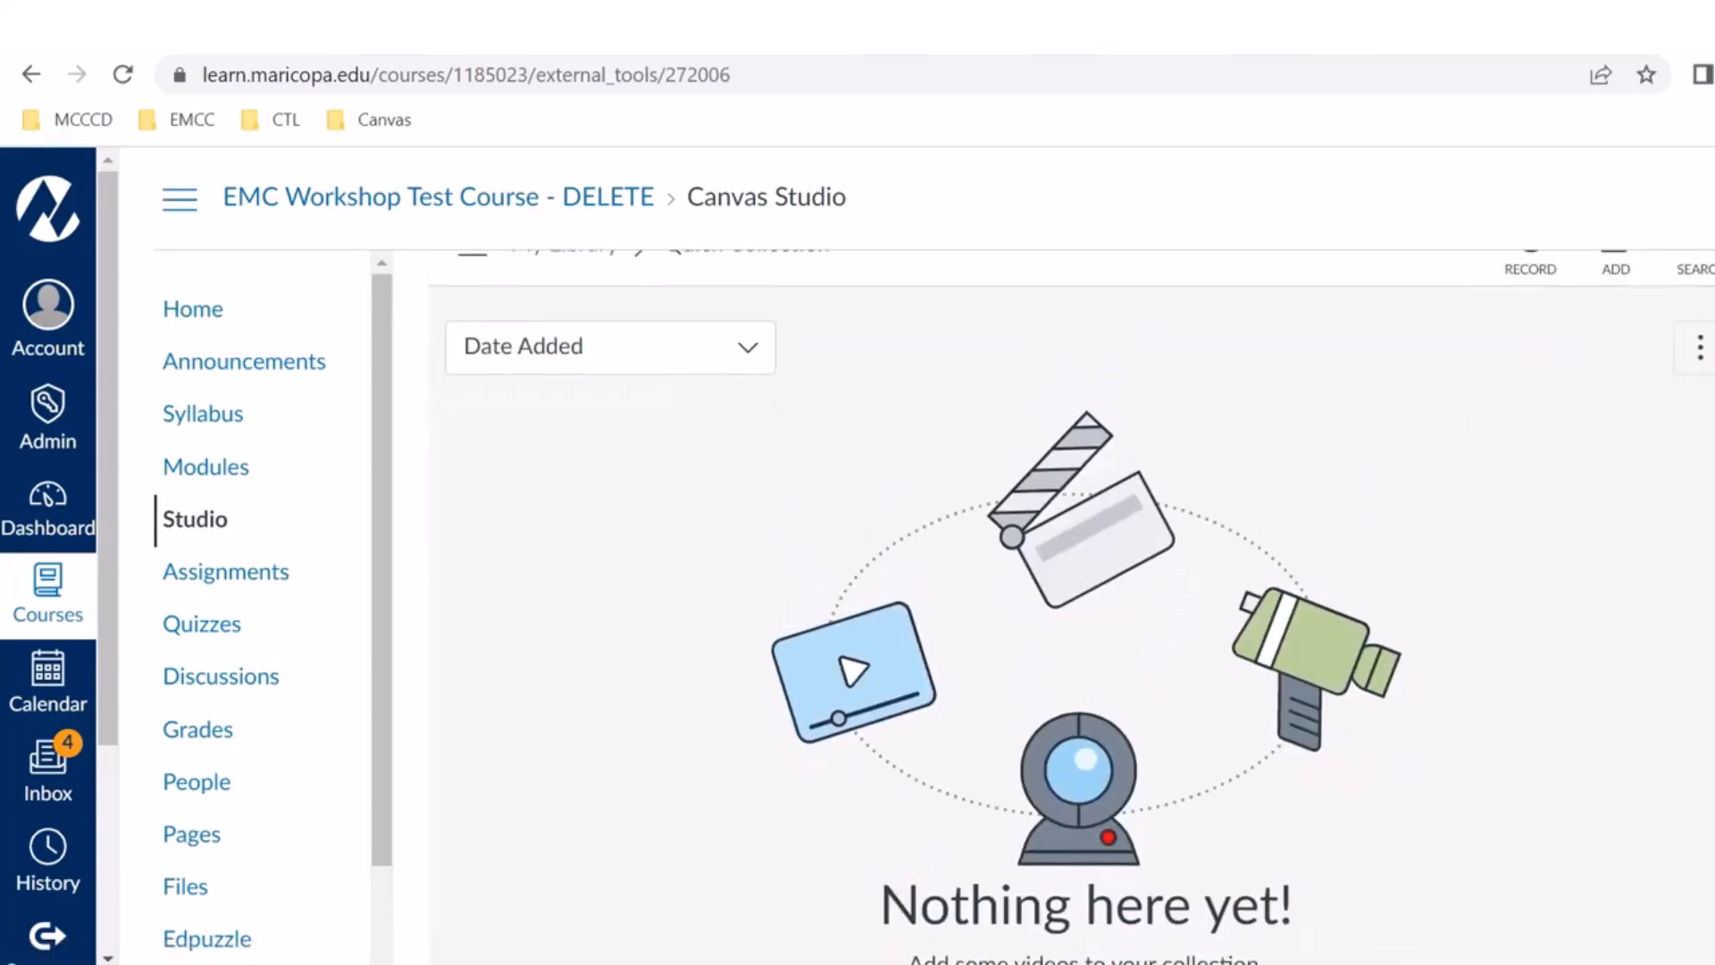
scroll(1071, 607, down, 3)
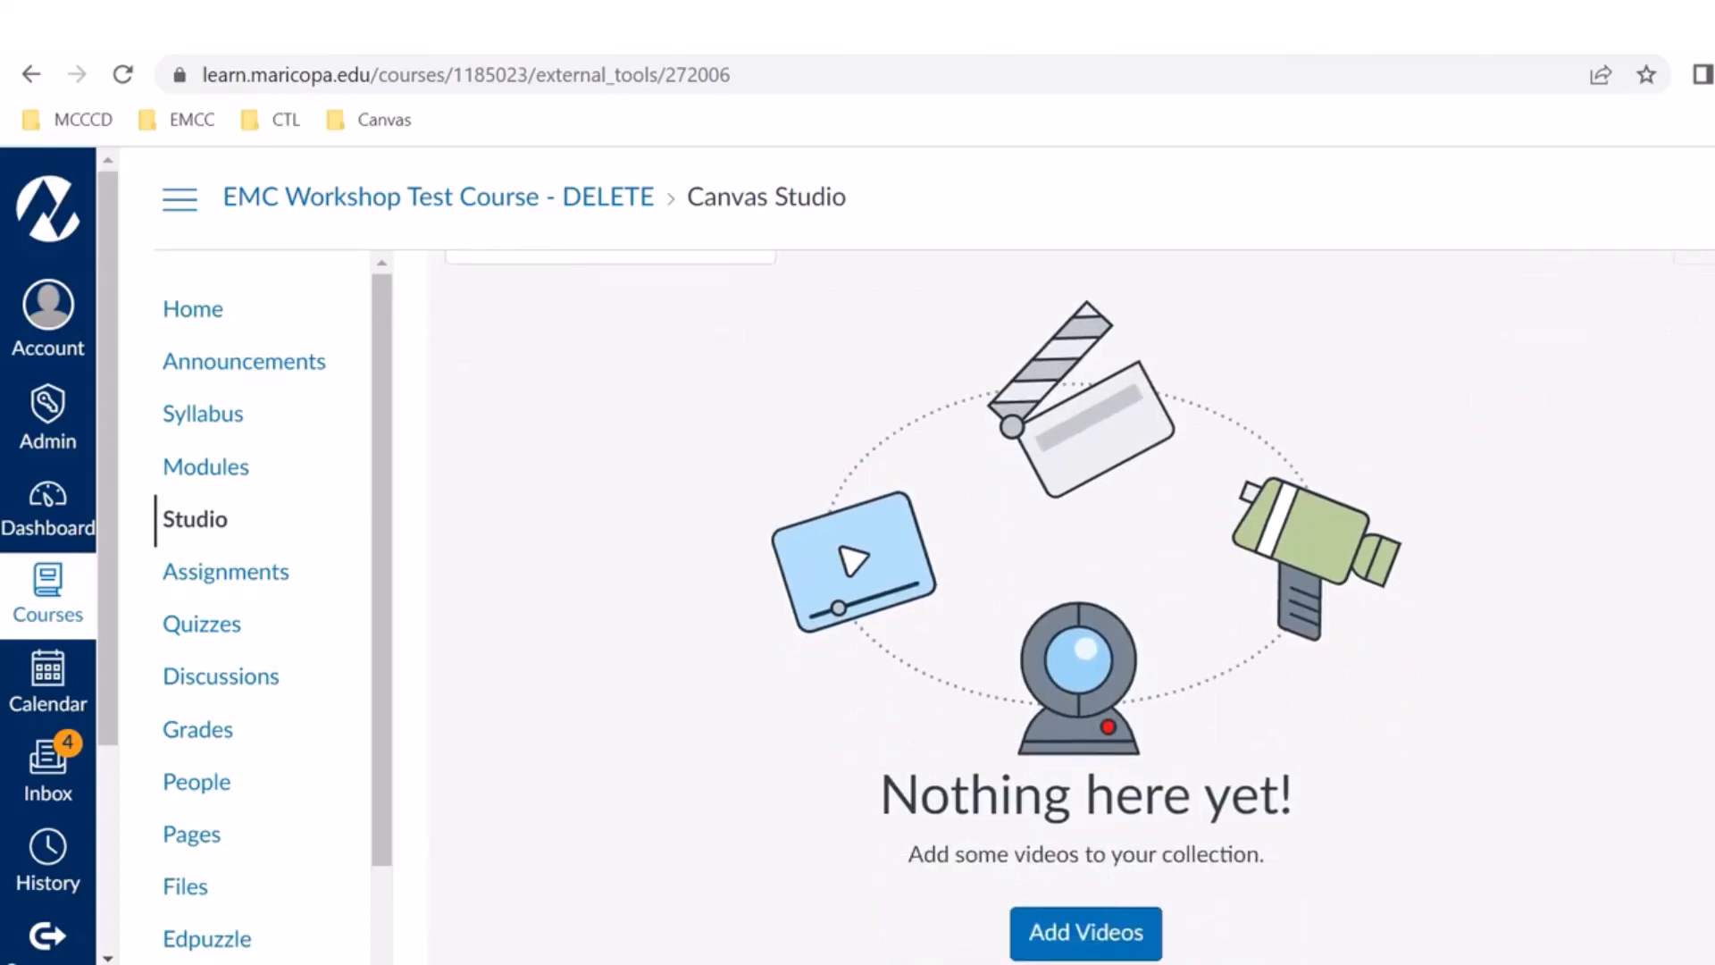
scroll(1072, 607, up, 3)
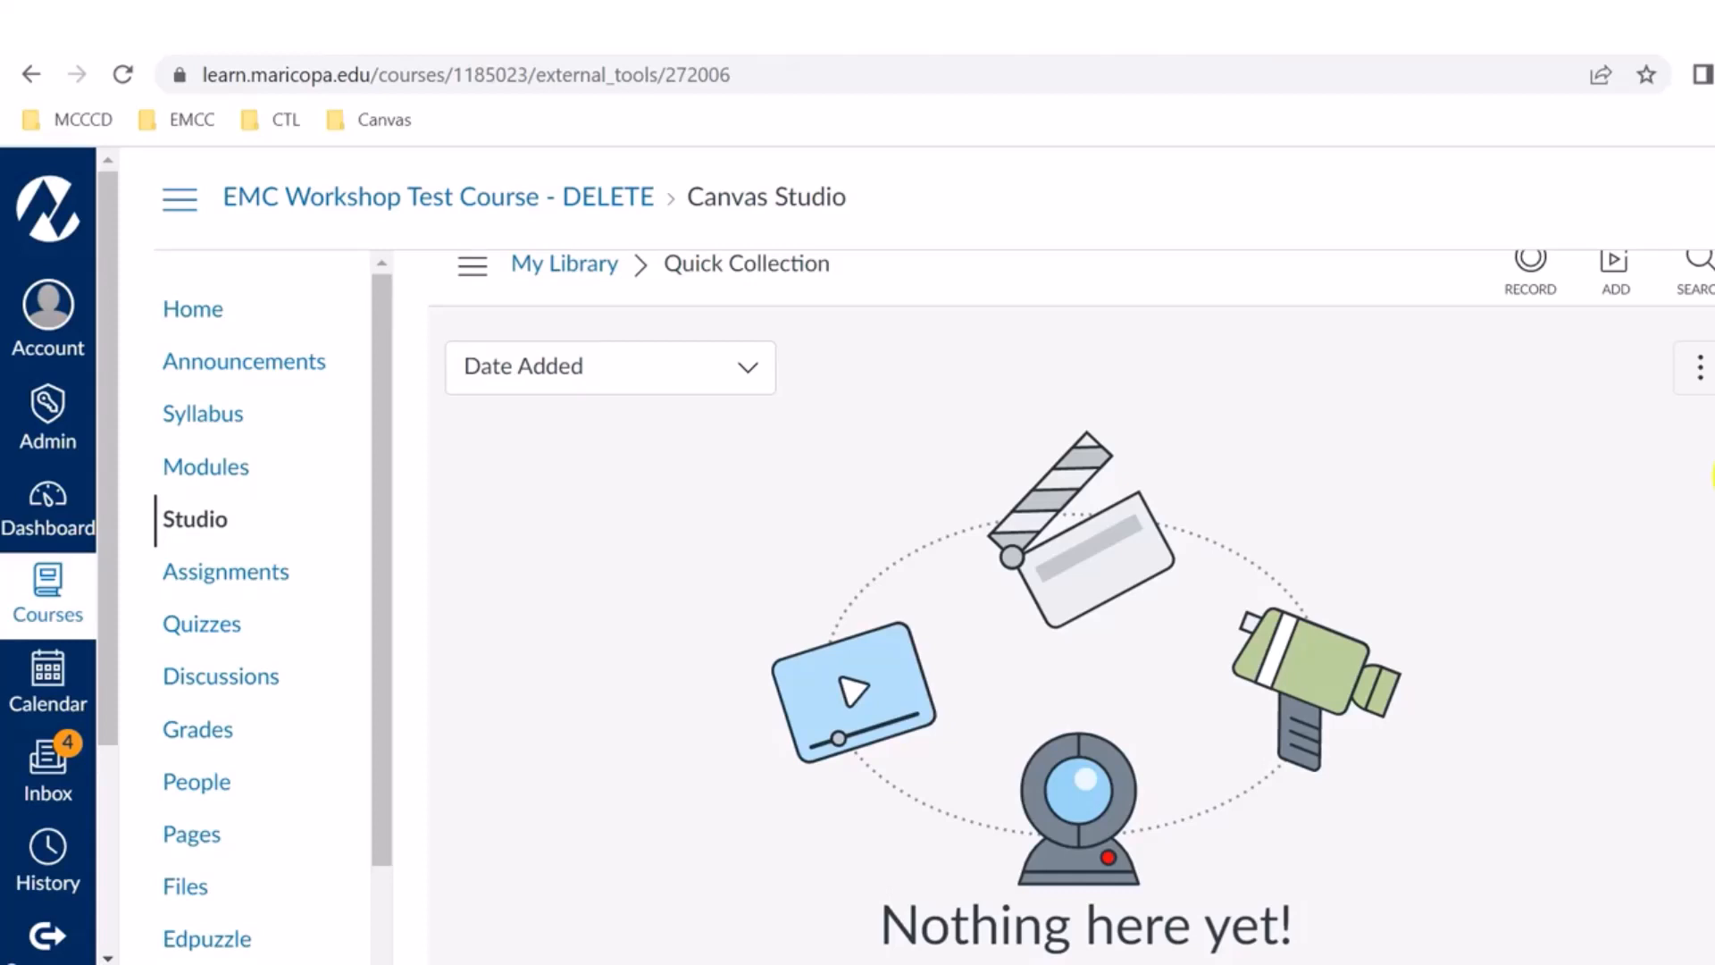
click(1693, 393)
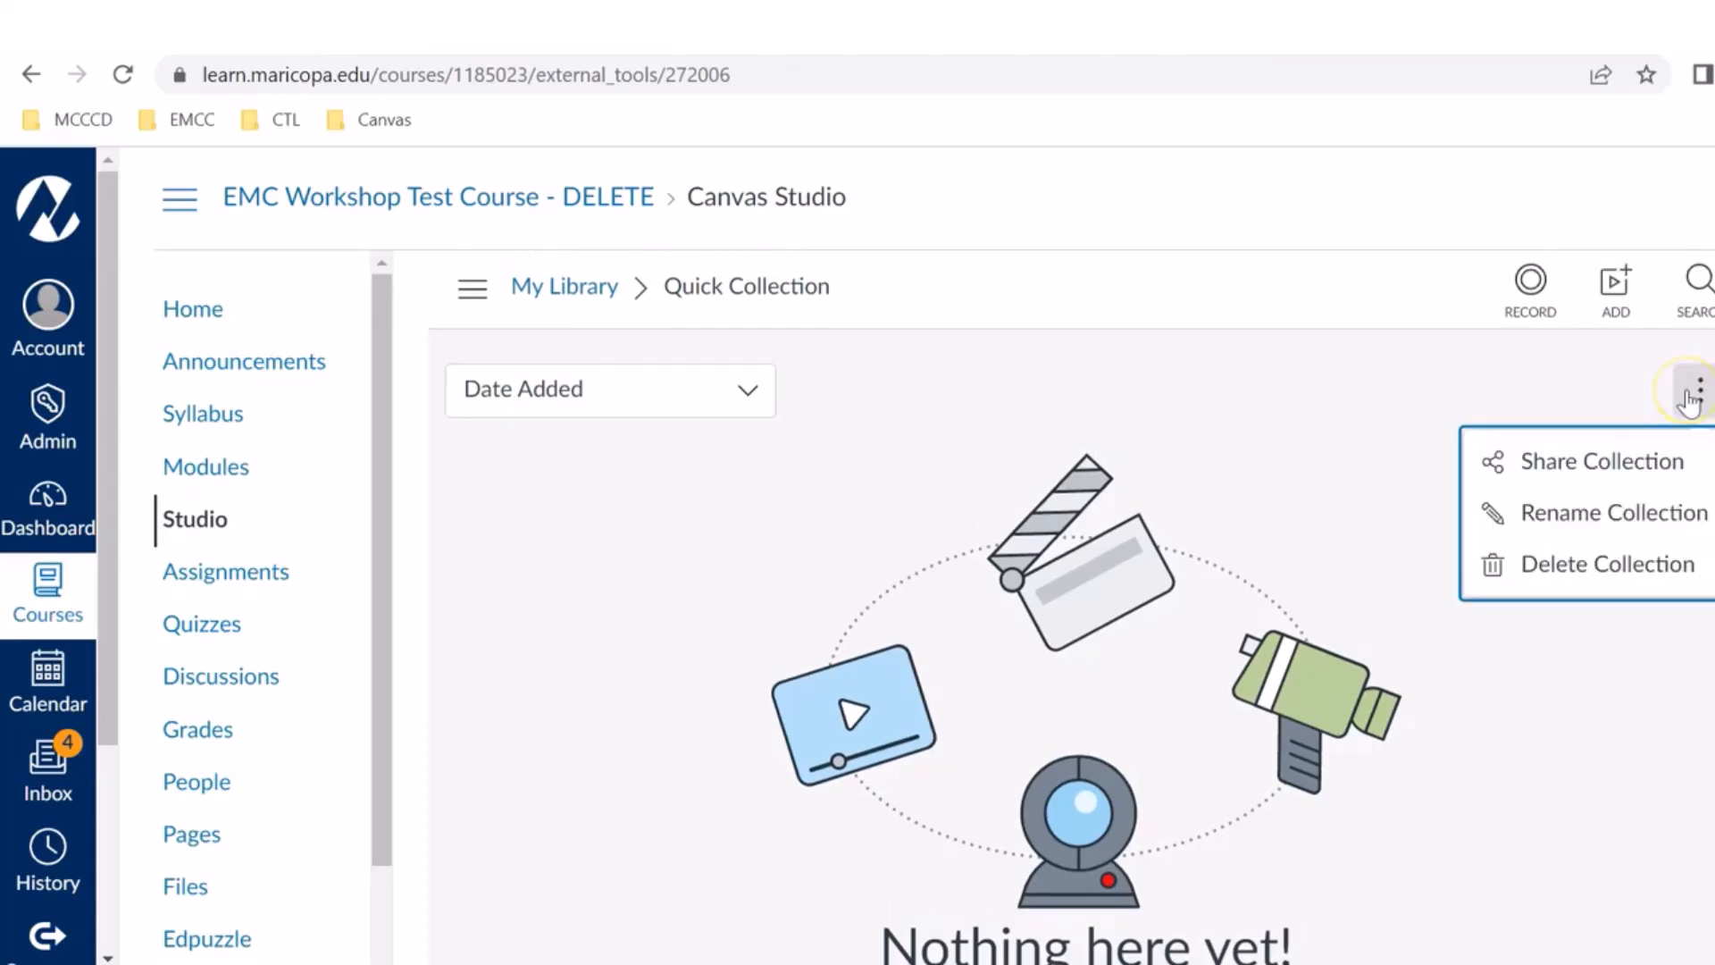
click(1560, 482)
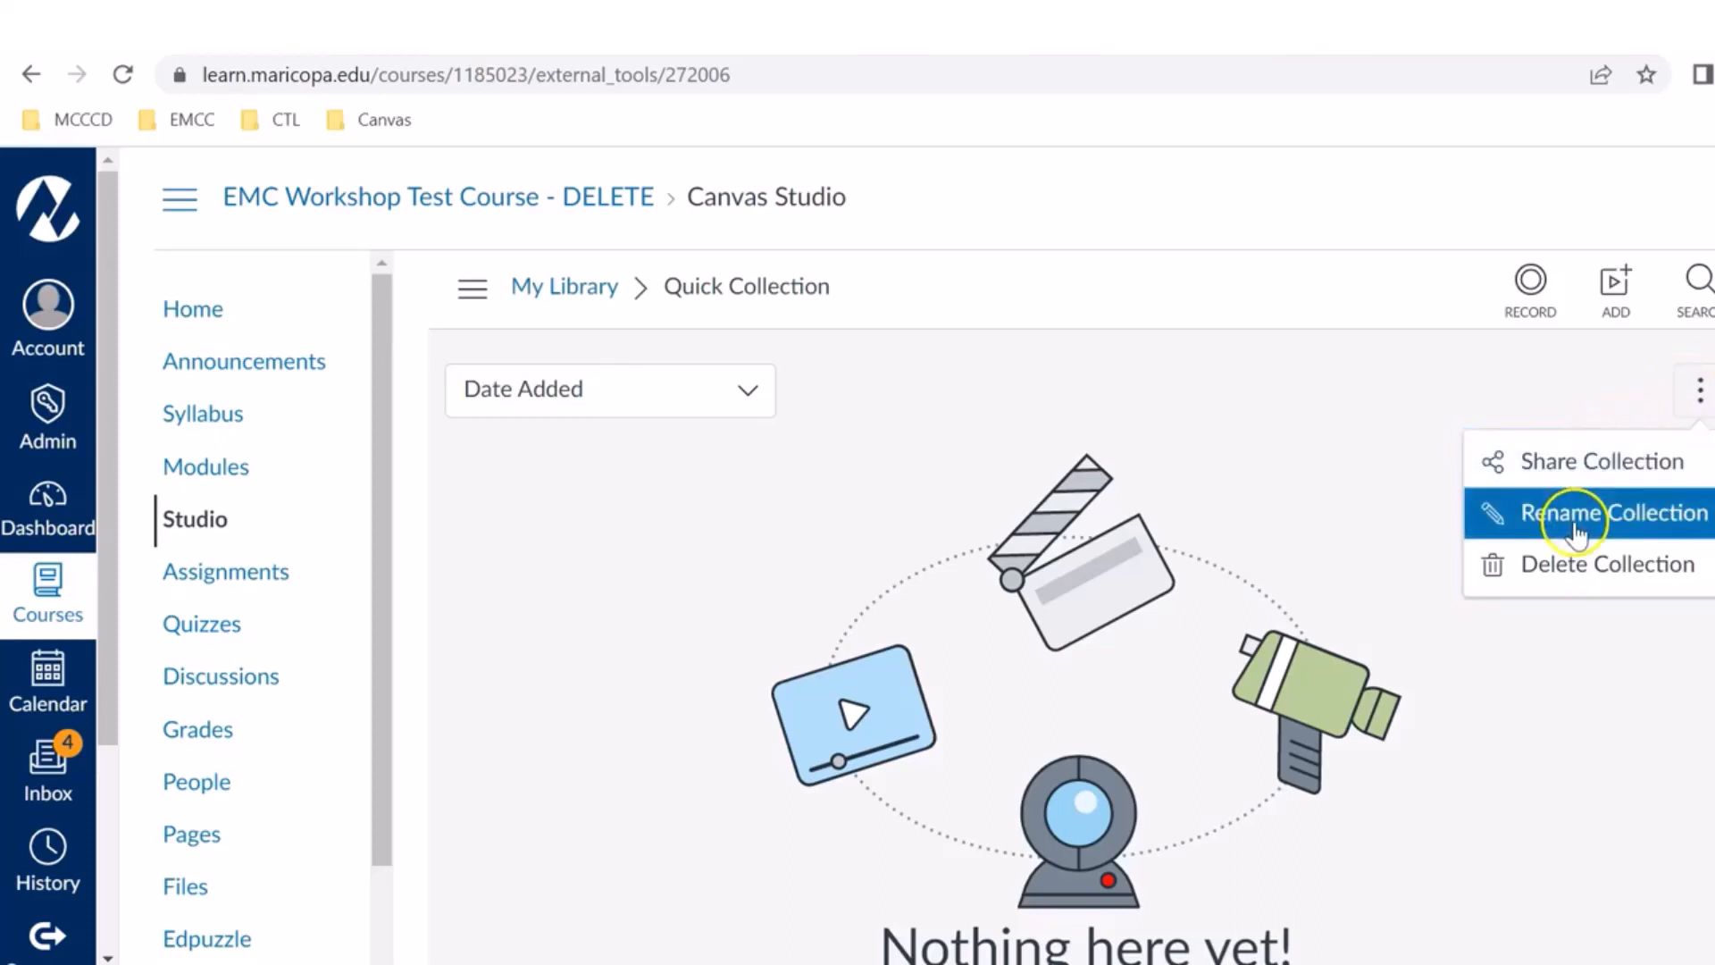
click(1320, 488)
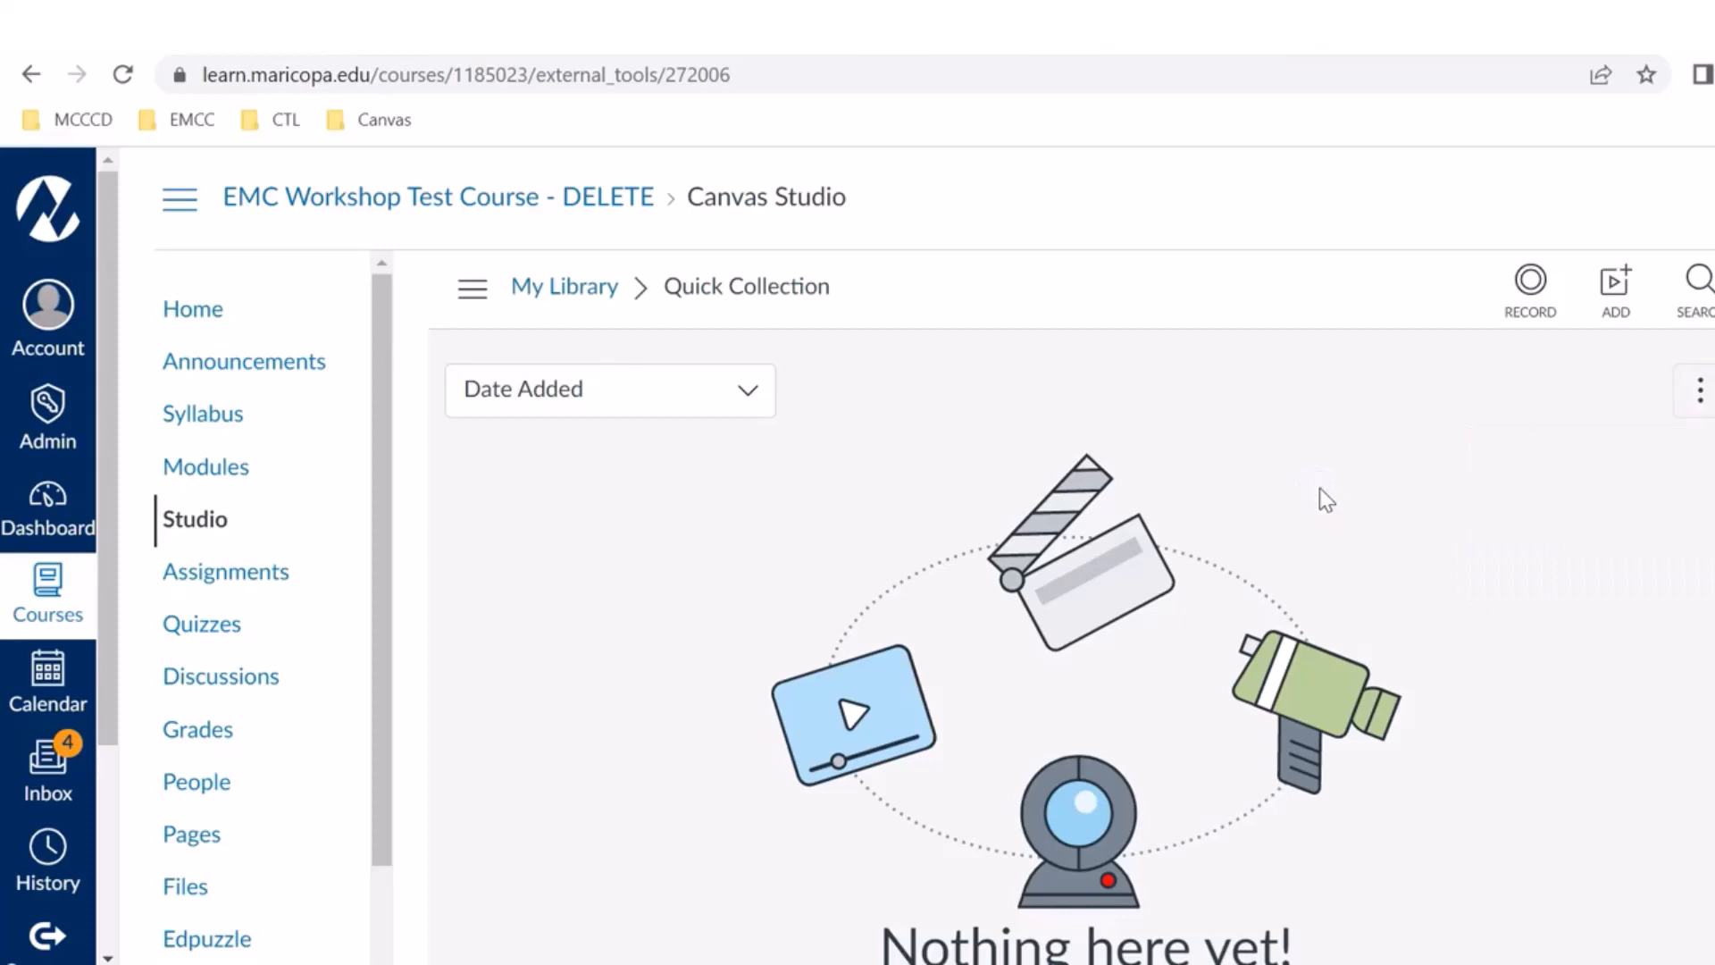
click(1631, 462)
click(1523, 373)
click(1617, 284)
click(1692, 287)
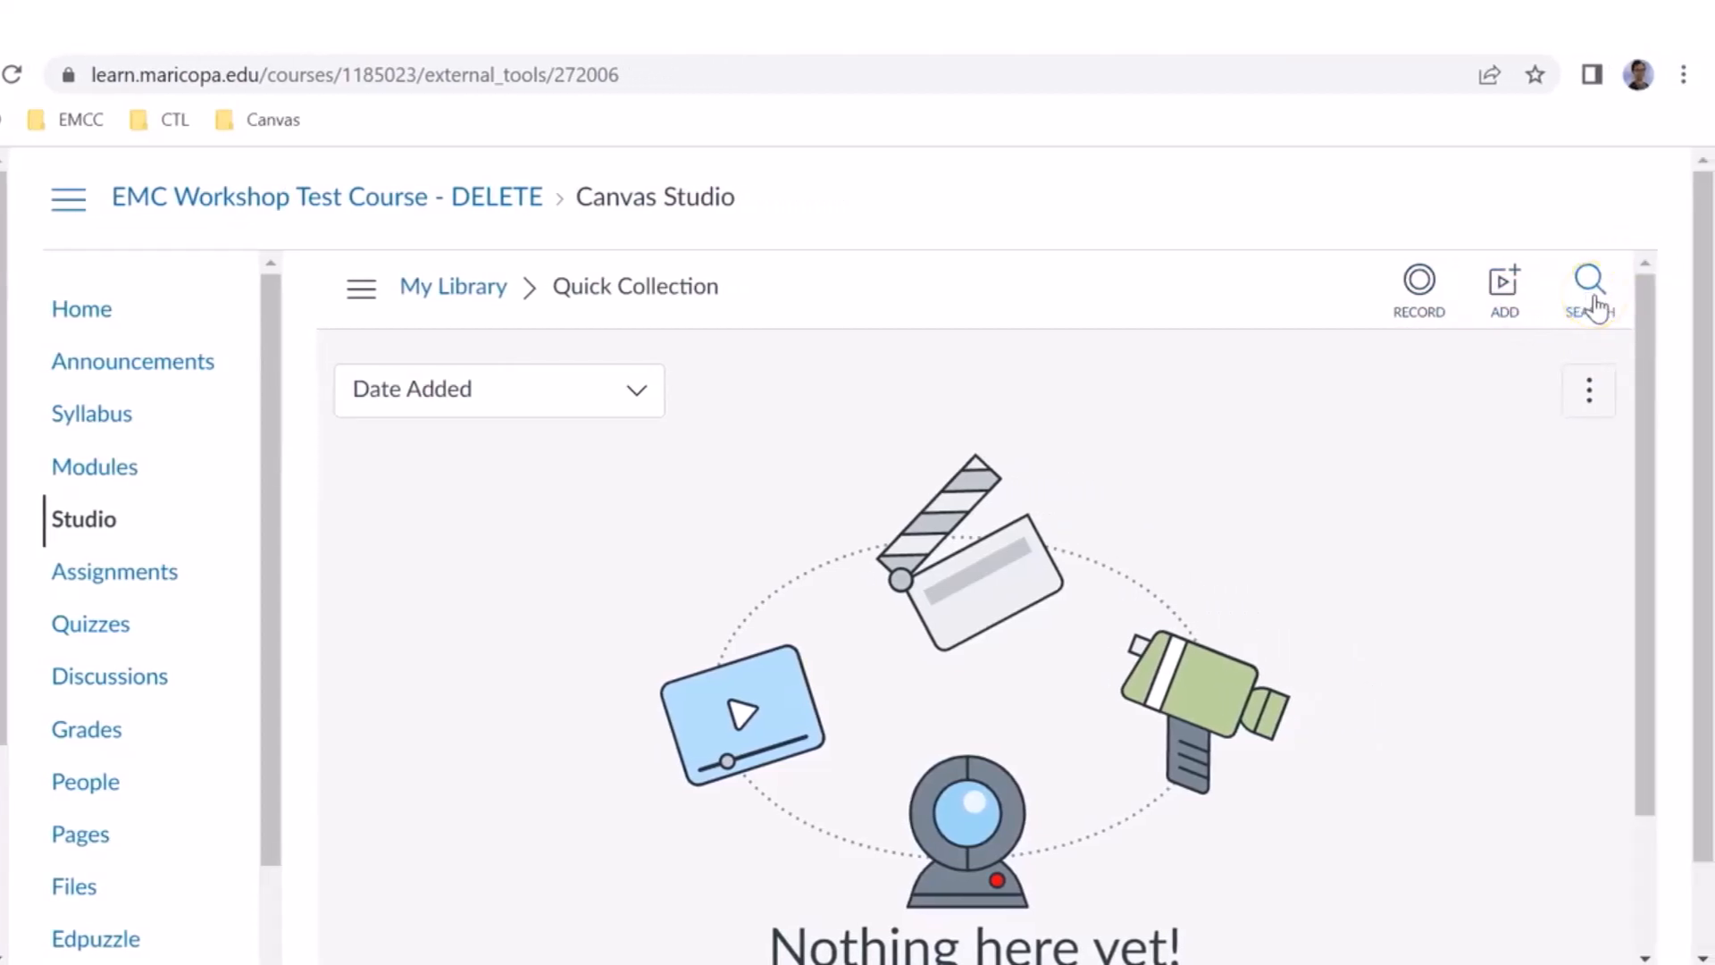
click(1594, 301)
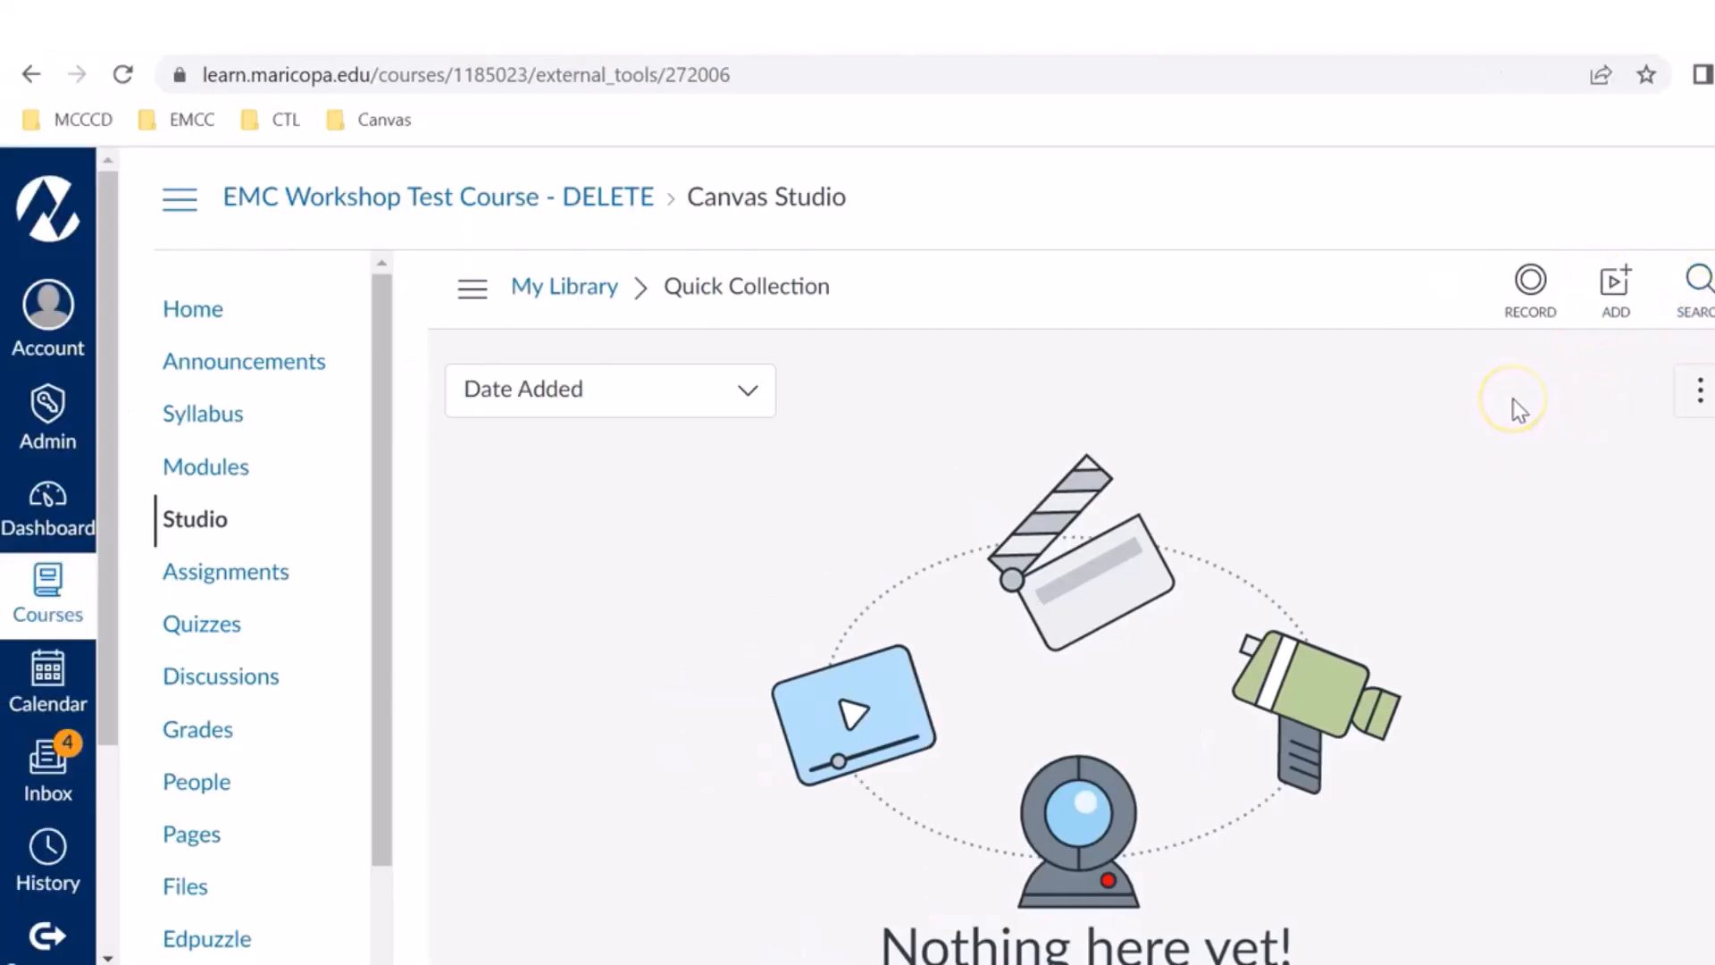
Open the dialog for adding media to Quick Collection and bring its upload and external link options into view.
click(1603, 290)
click(1591, 407)
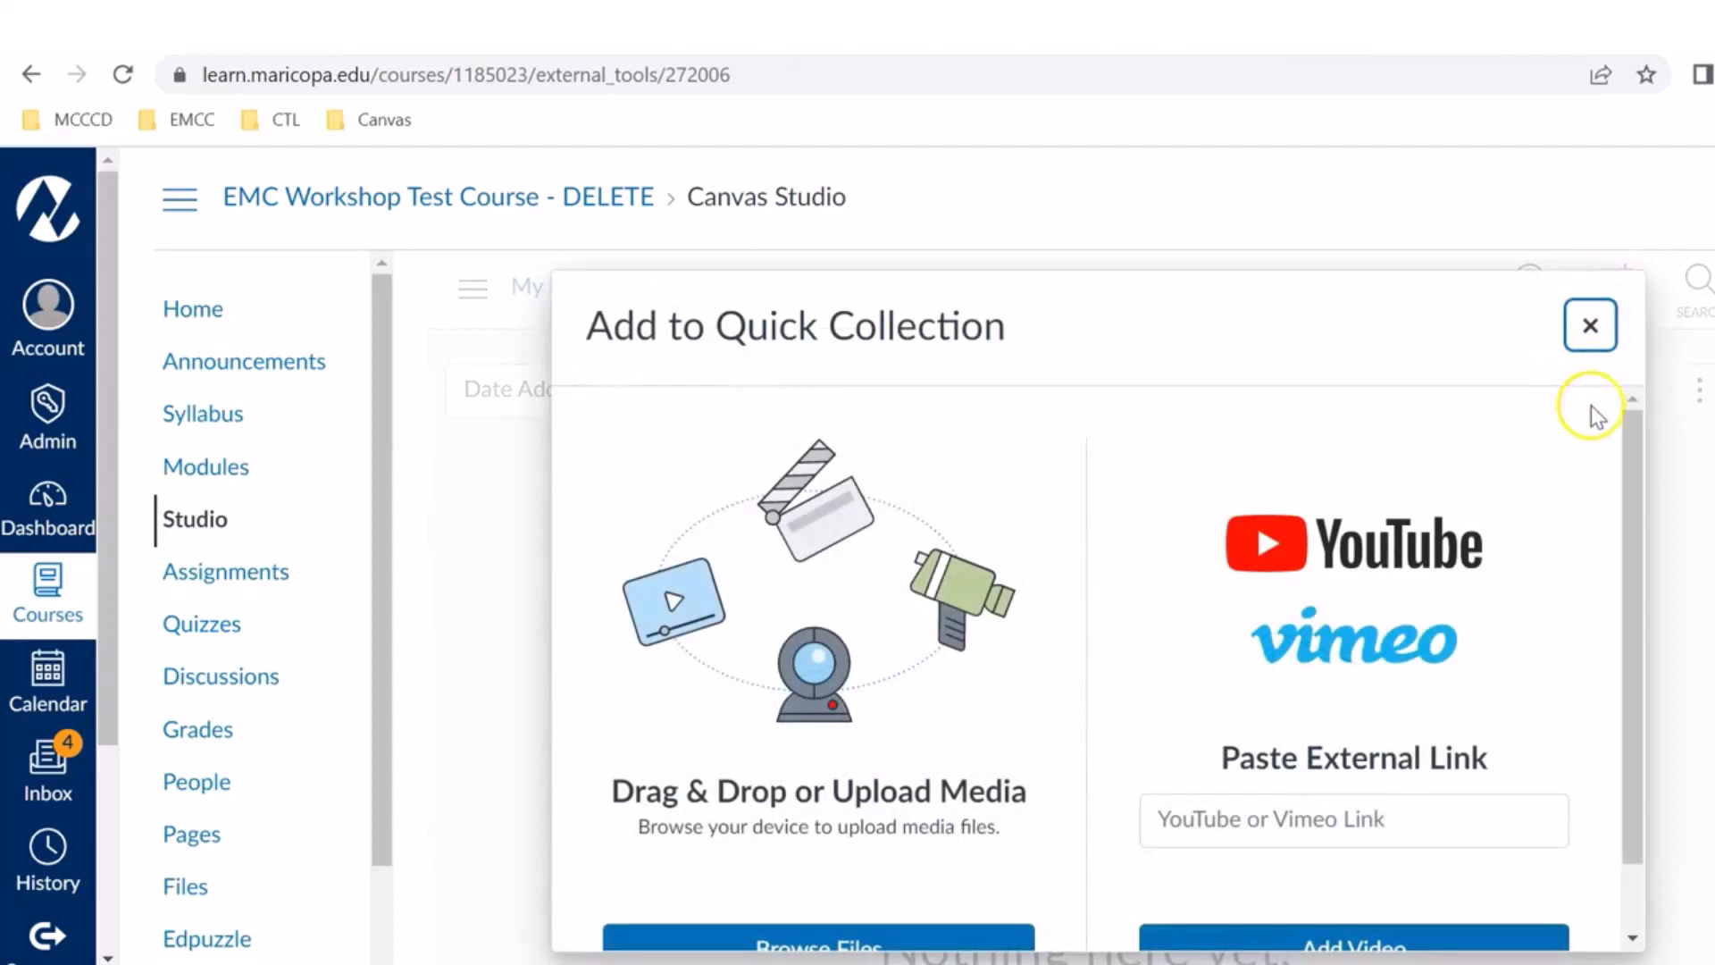
drag(1636, 454, 1640, 570)
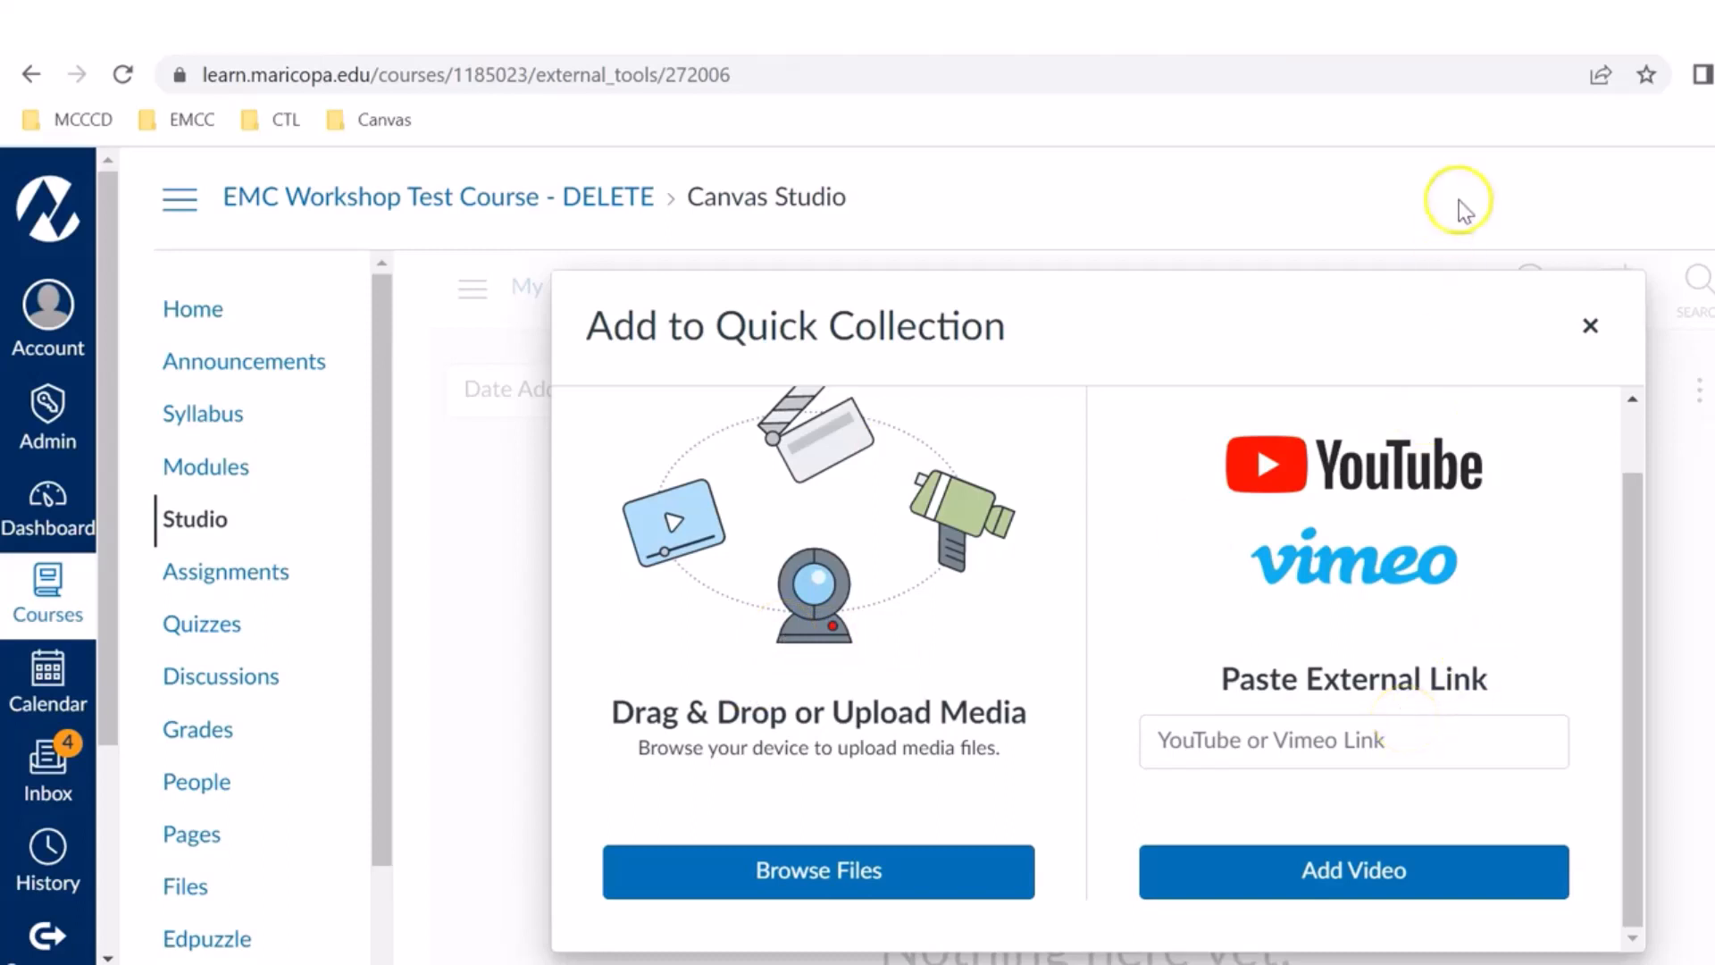
Switch to a new browser tab and go to youtube.com.
click(1344, 71)
key(BackSpace)
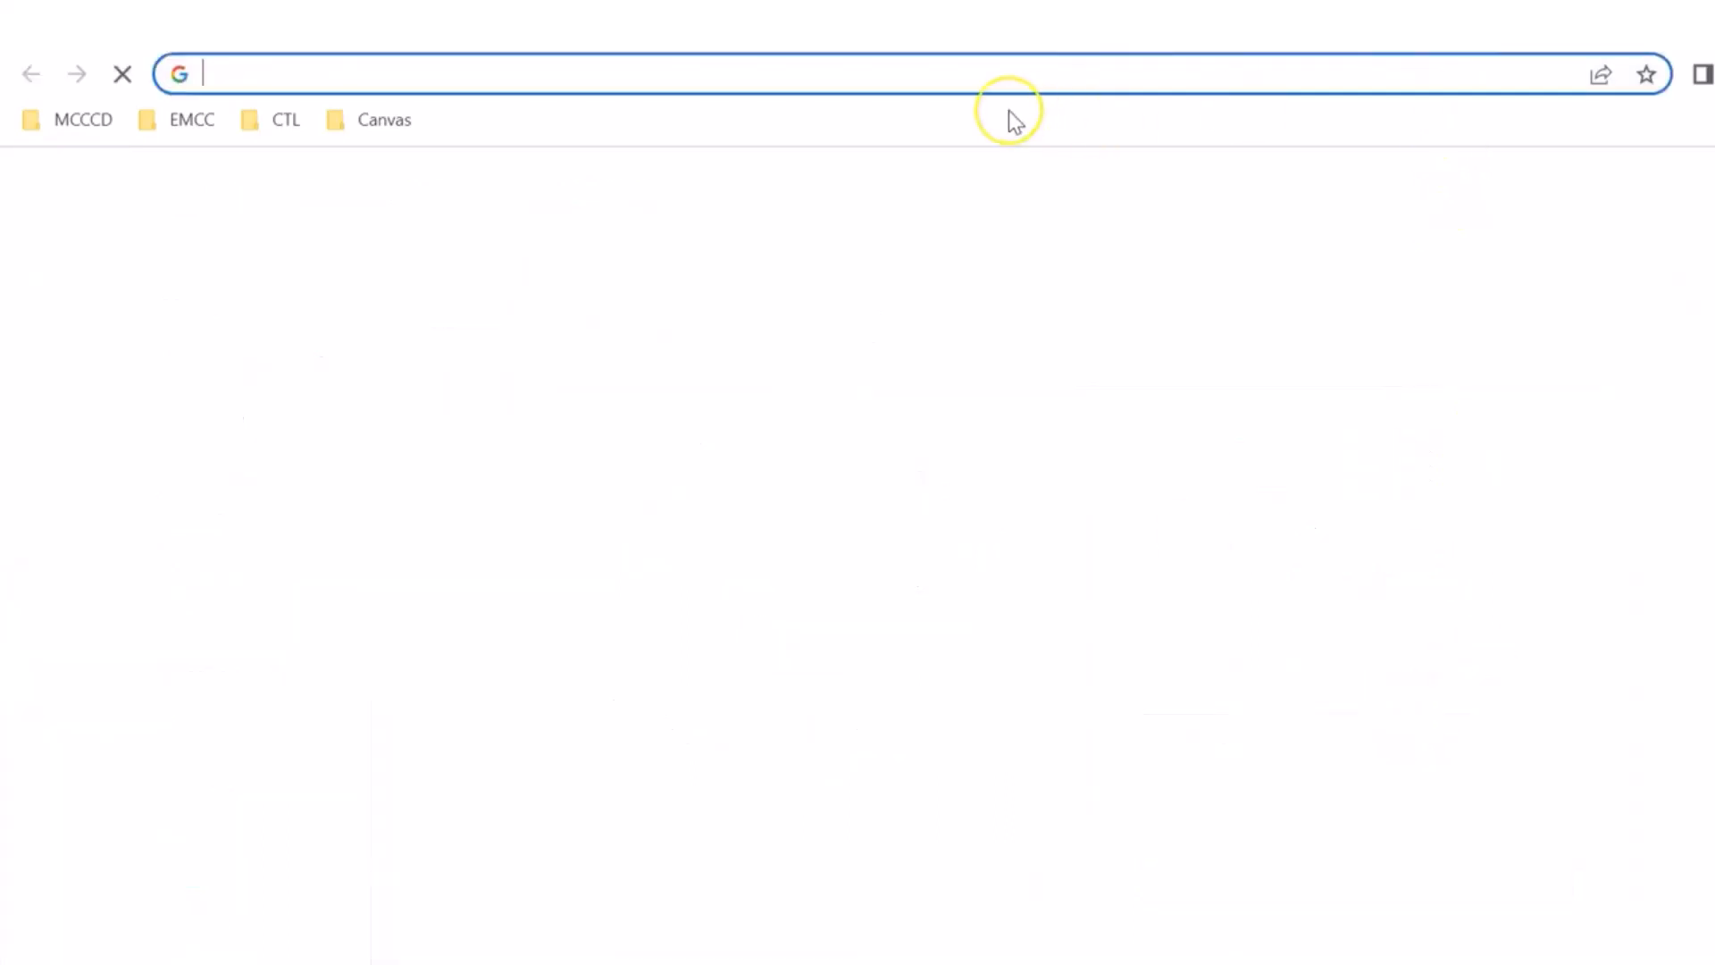
text(youtube.com)
key(Return)
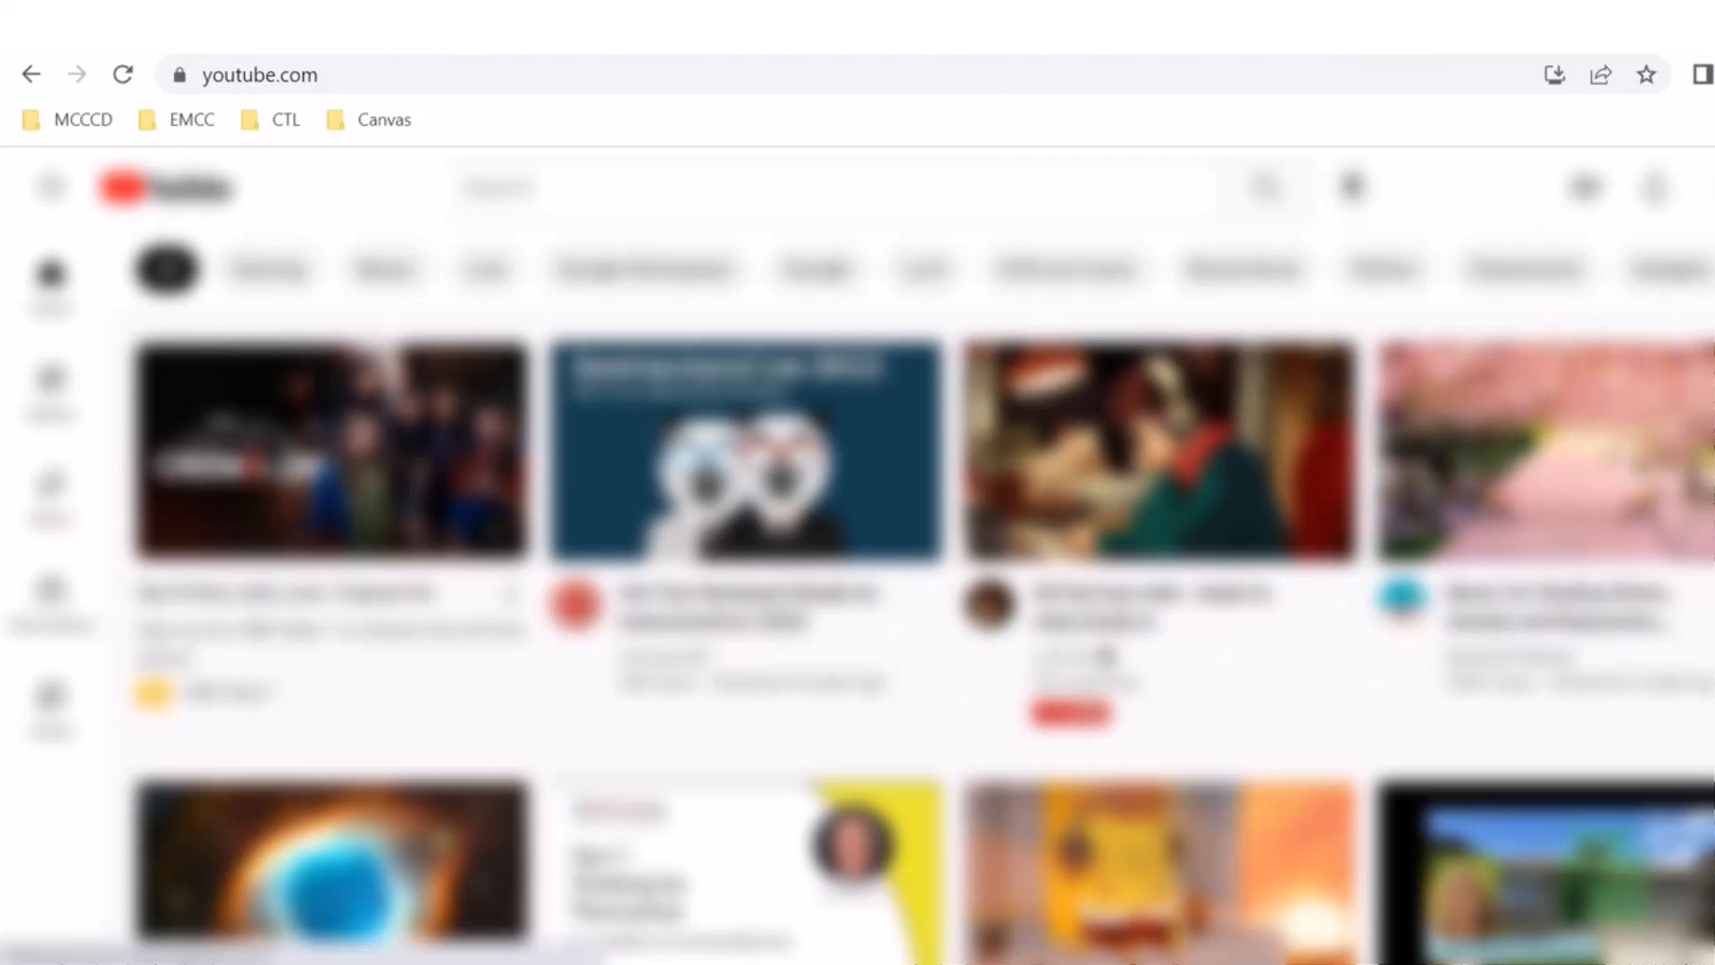
Open the YouTube video "Part 7 of 7: Thinking for Themselves" and copy its share link.
scroll(919, 625, down, 5)
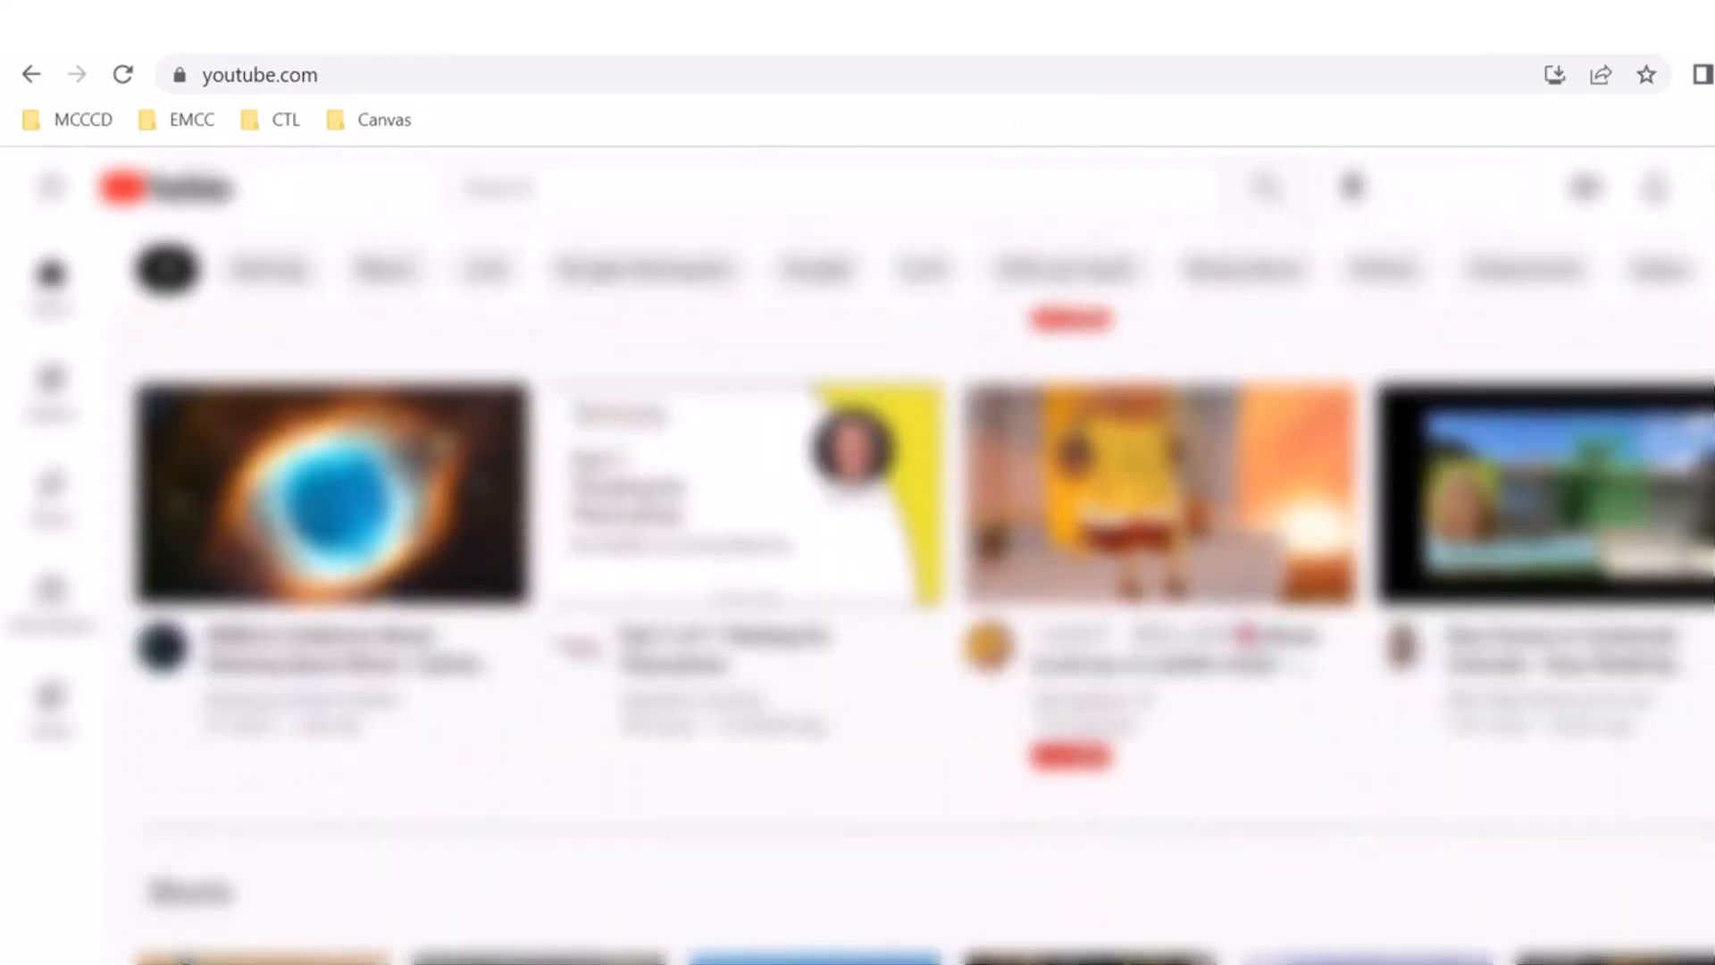
mouse_move(585, 571)
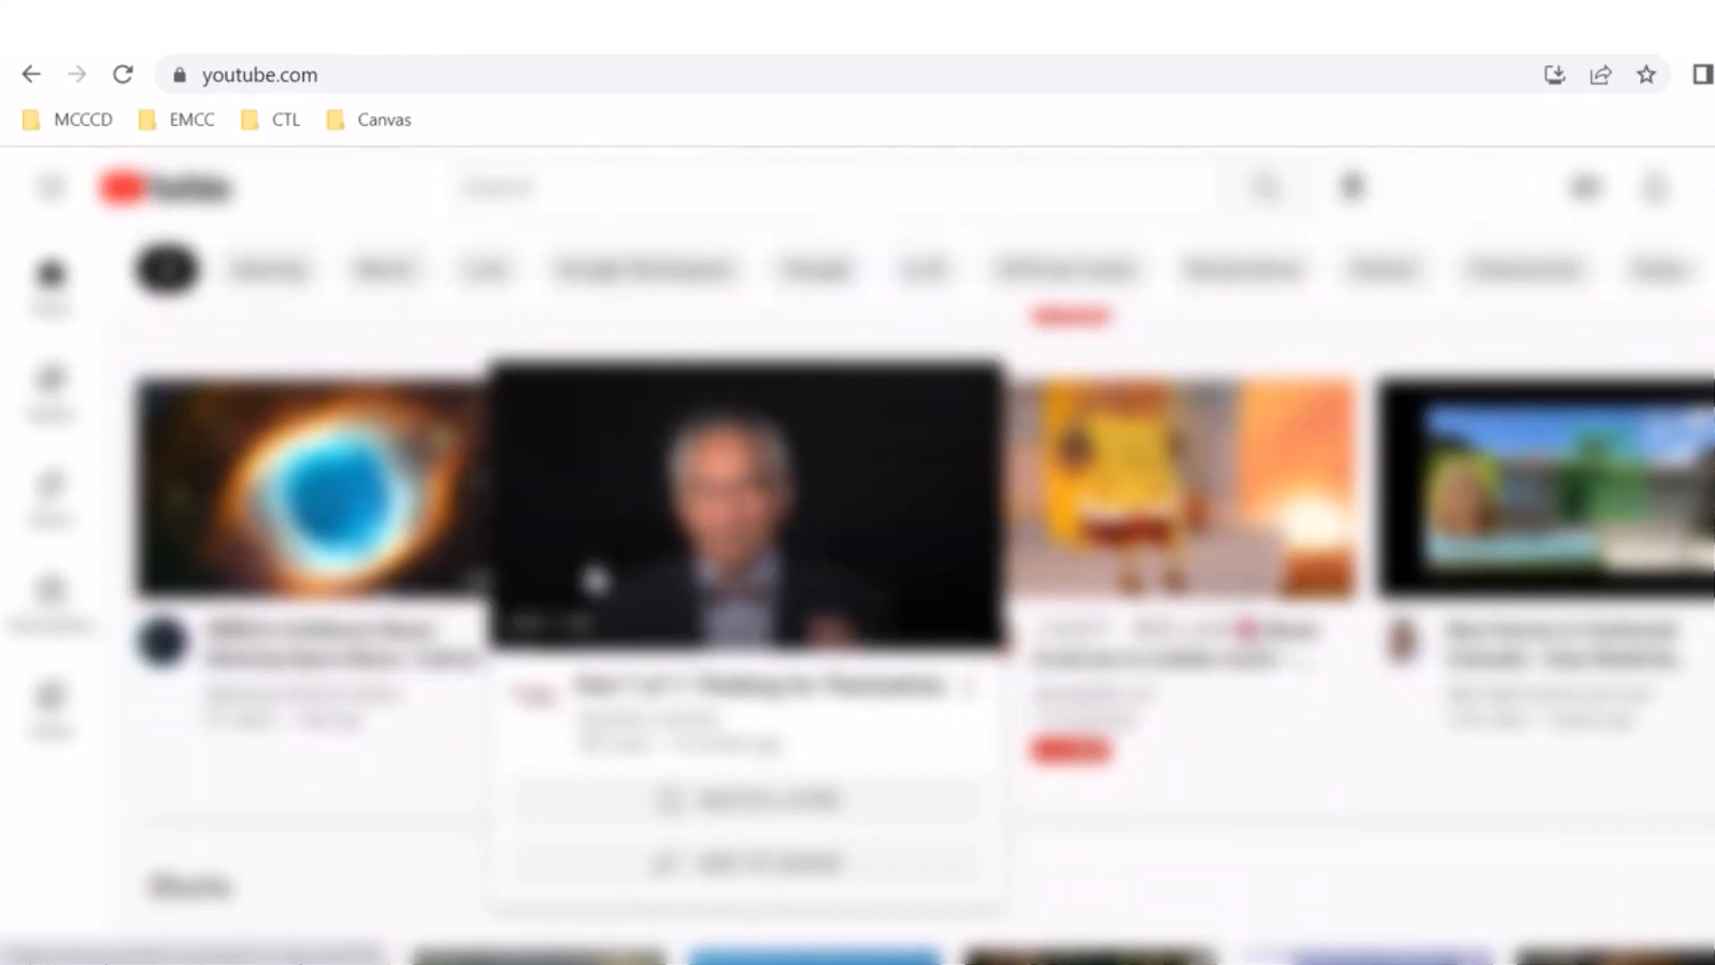
click(661, 516)
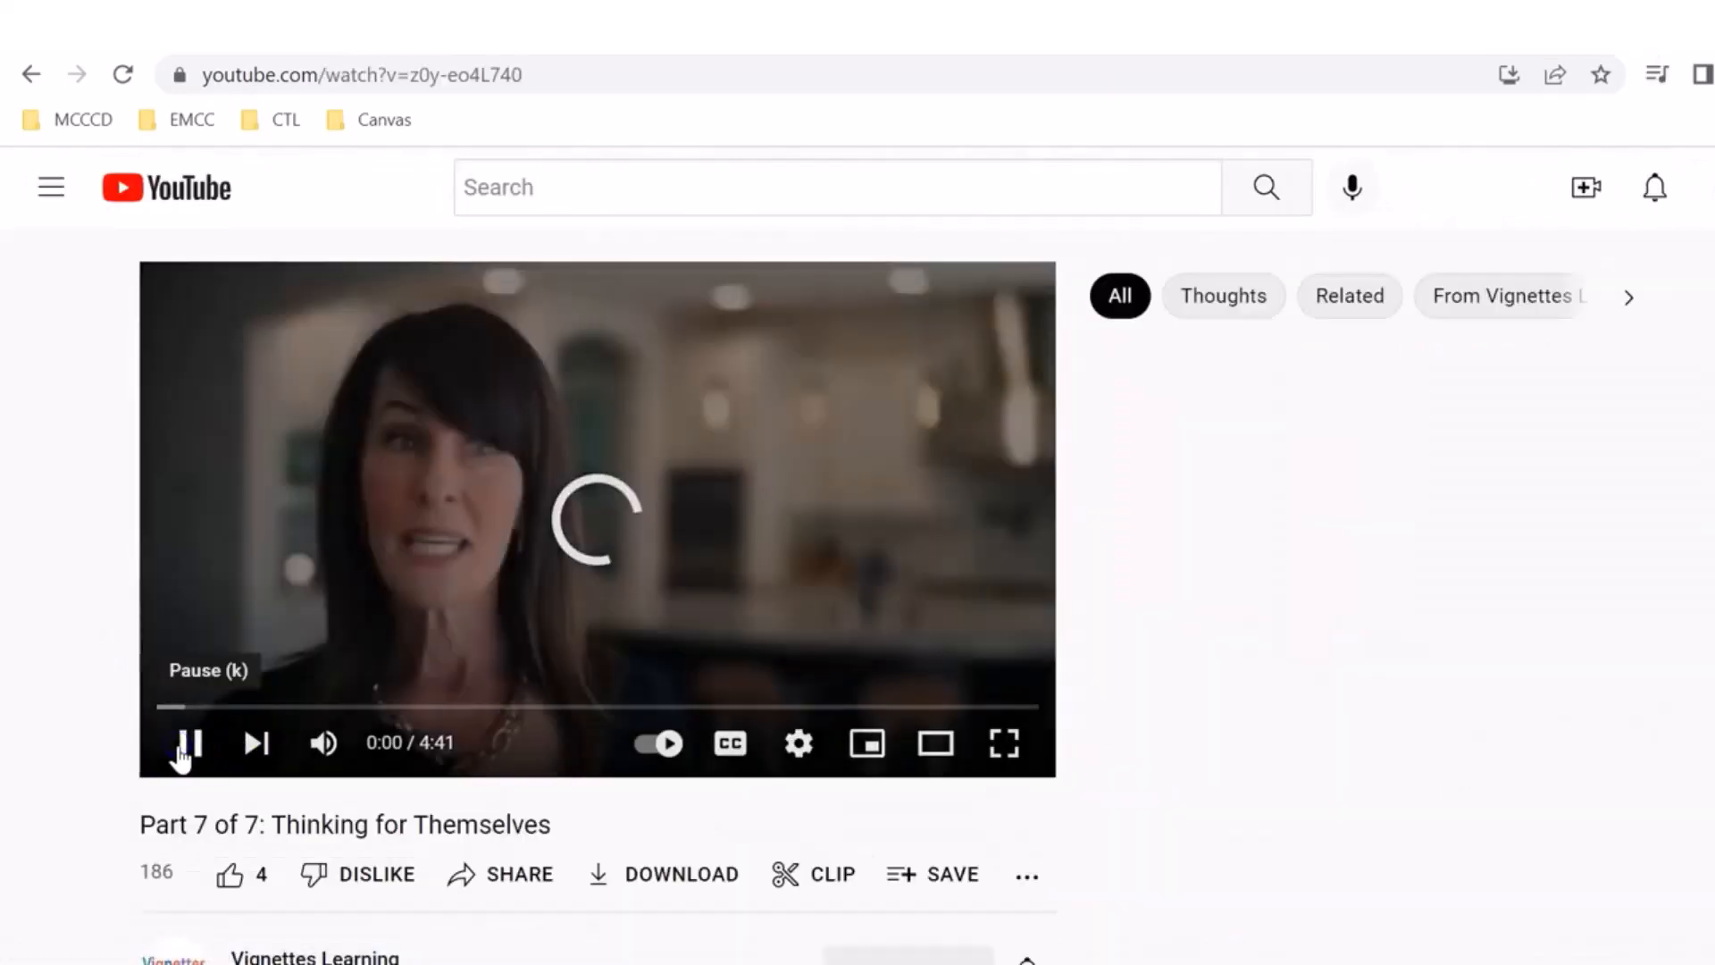
click(180, 754)
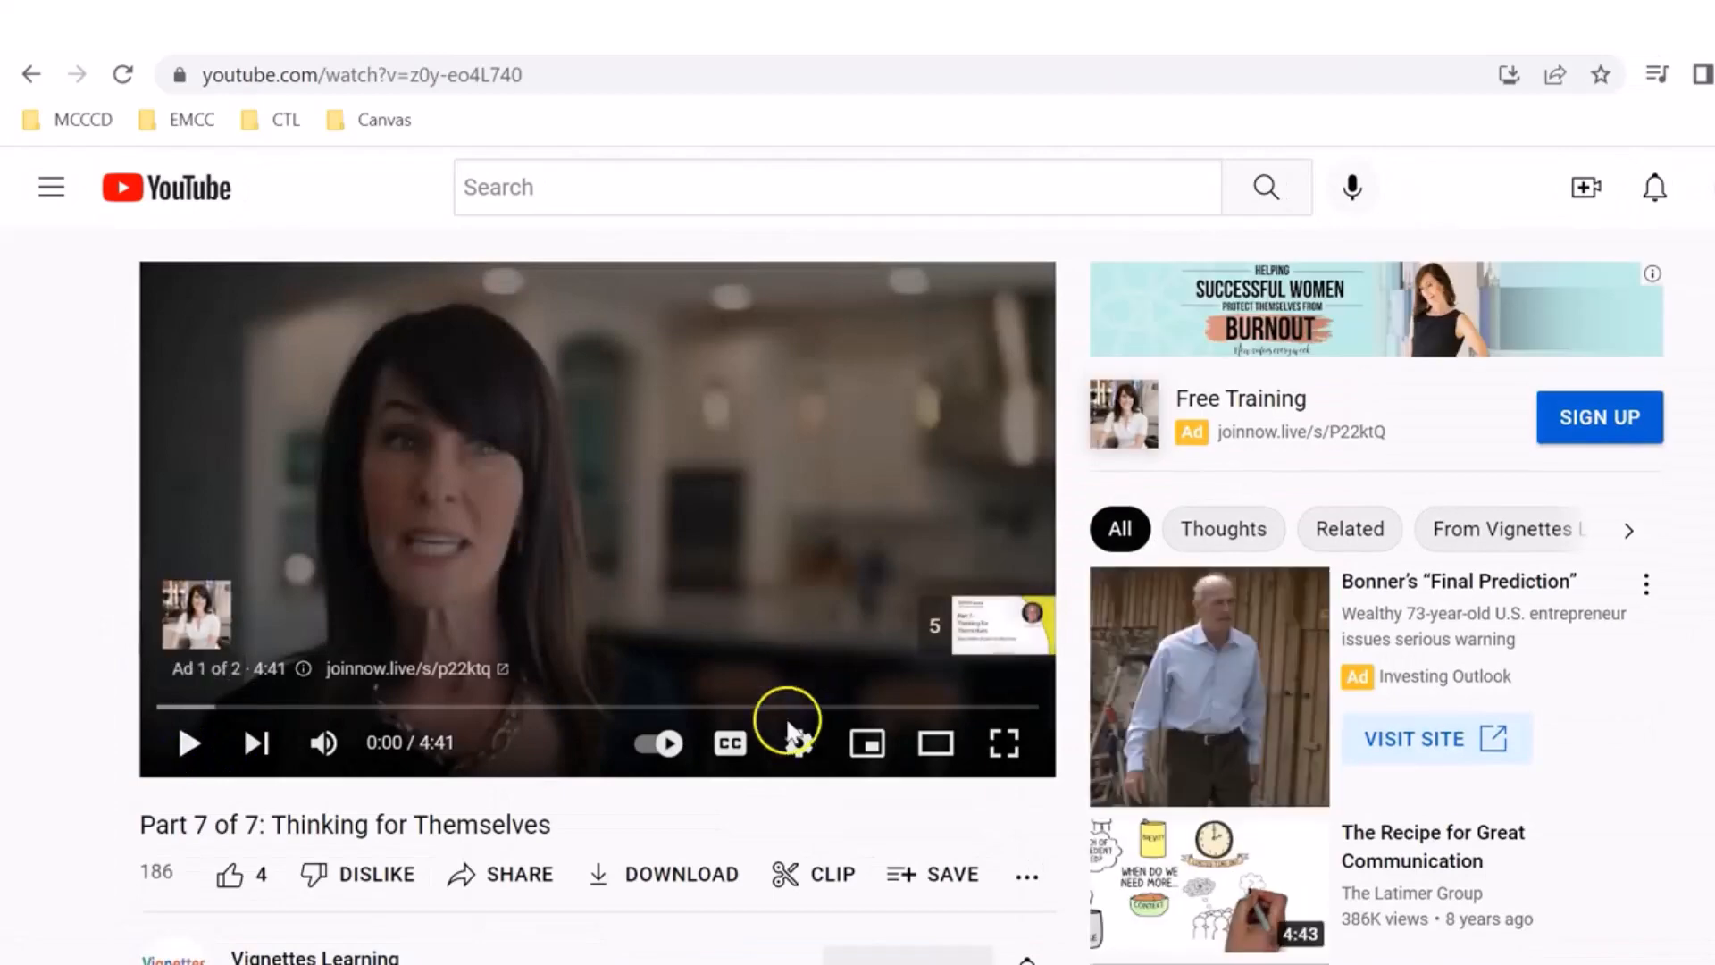
click(493, 879)
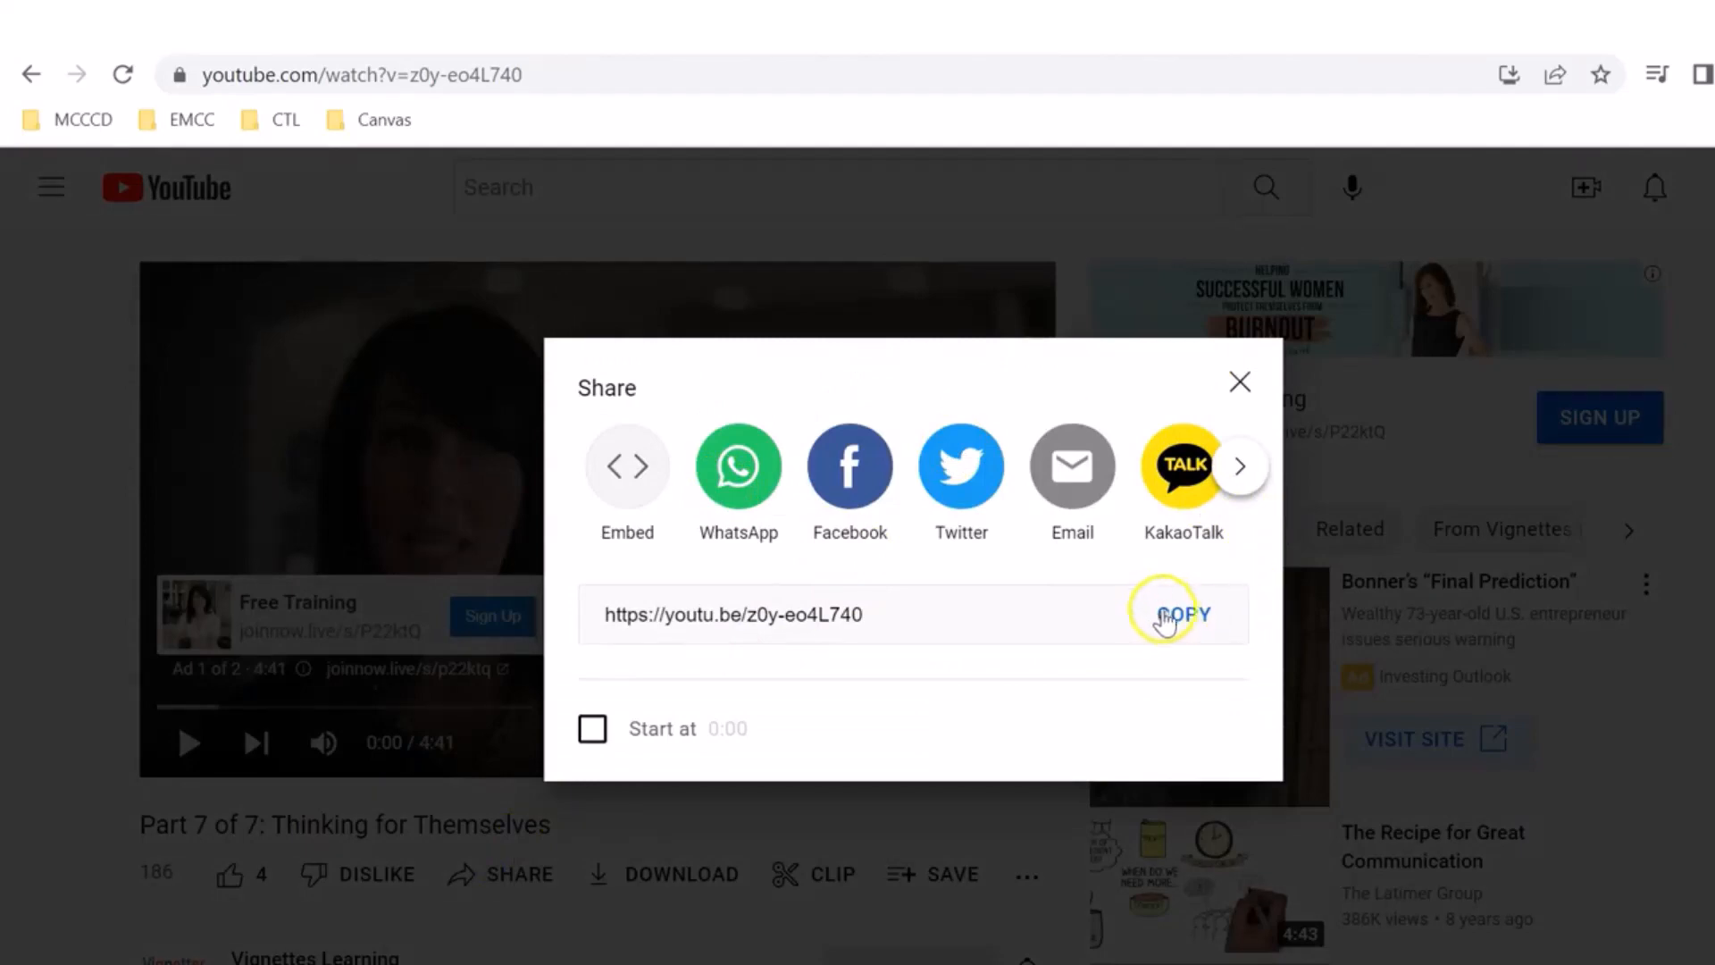
click(1182, 618)
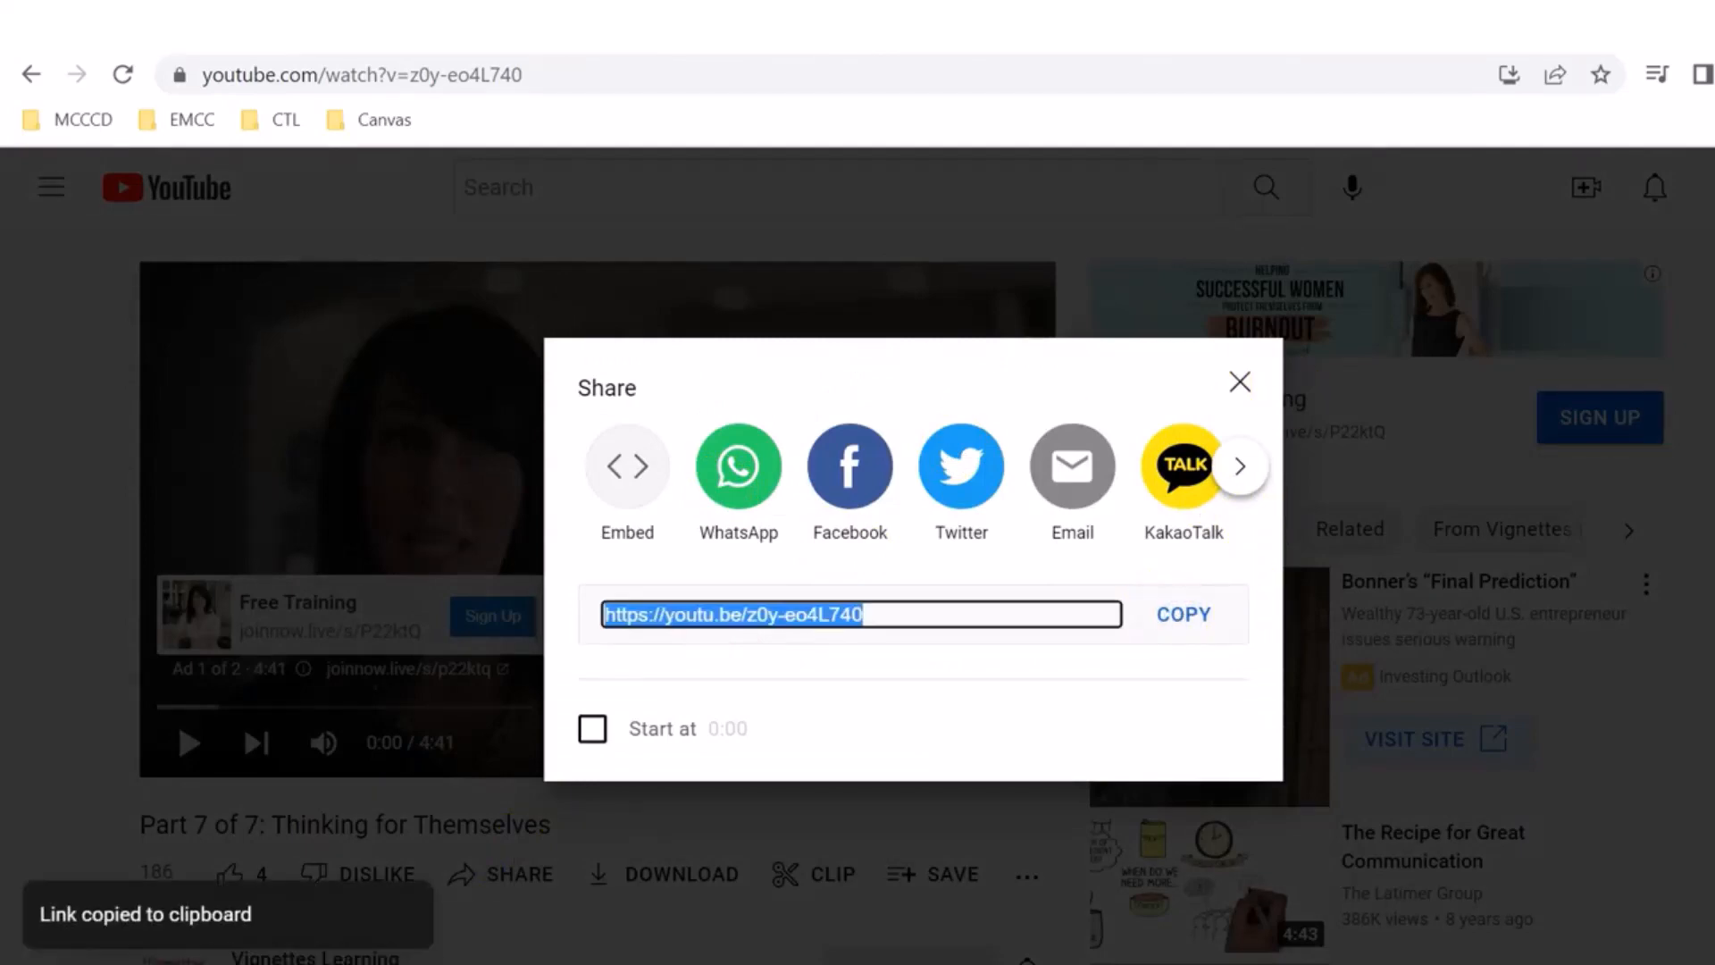
click(1375, 26)
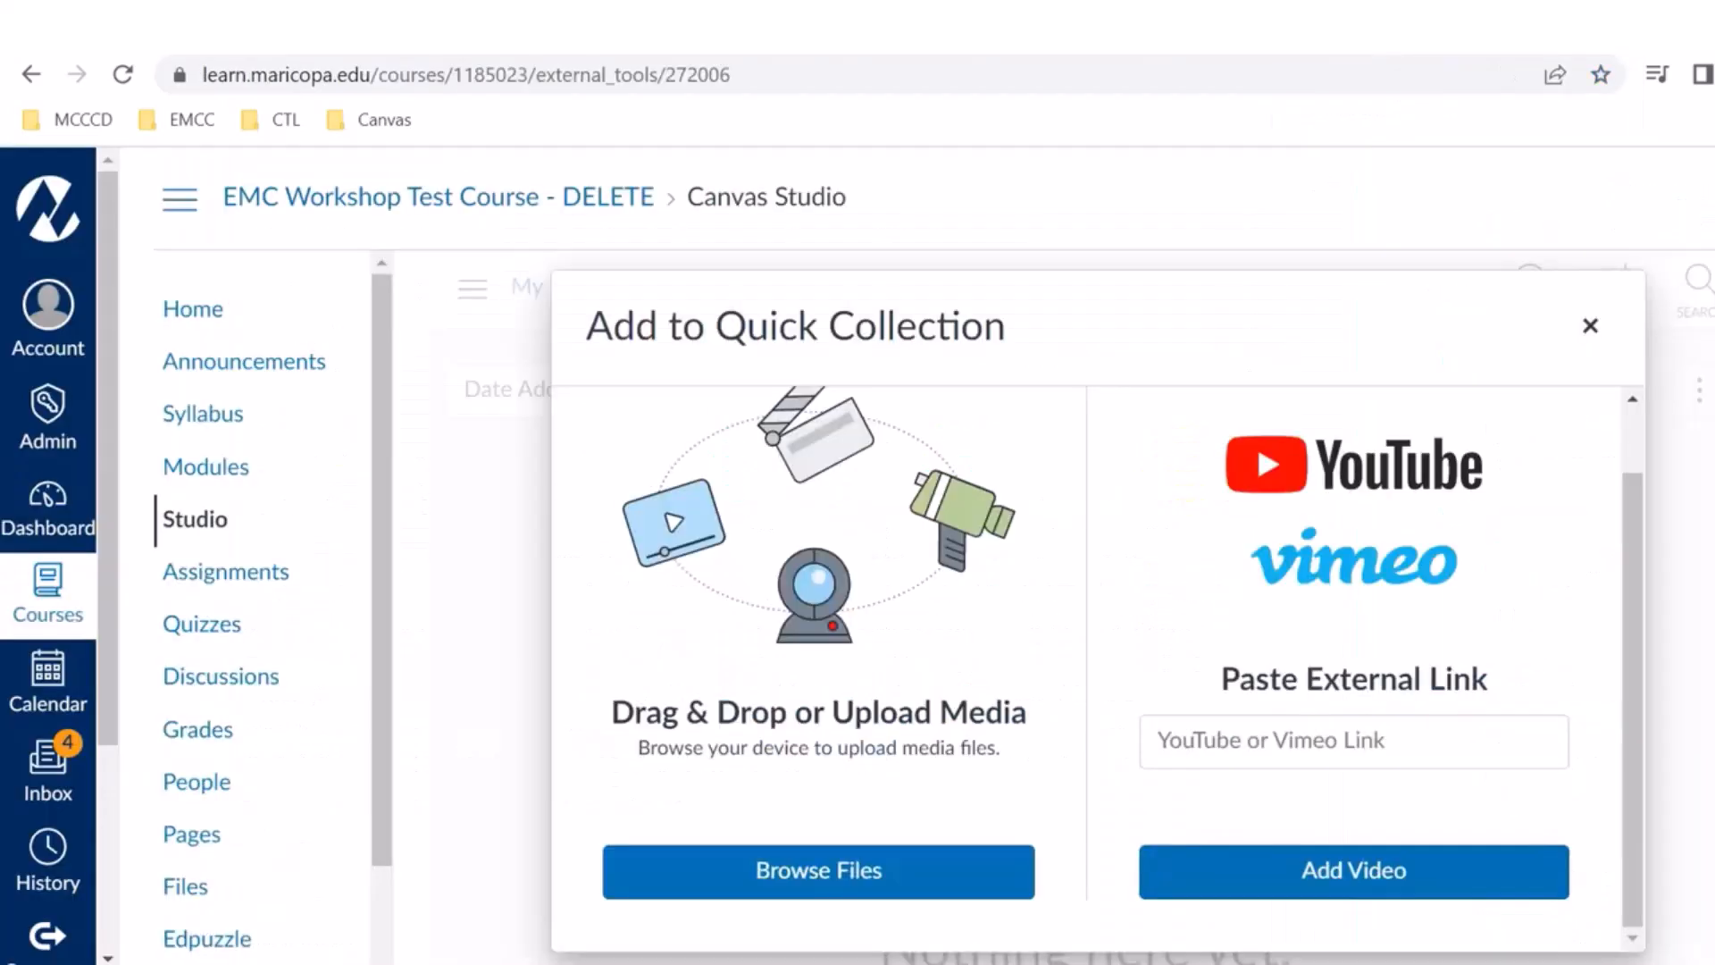
click(1202, 737)
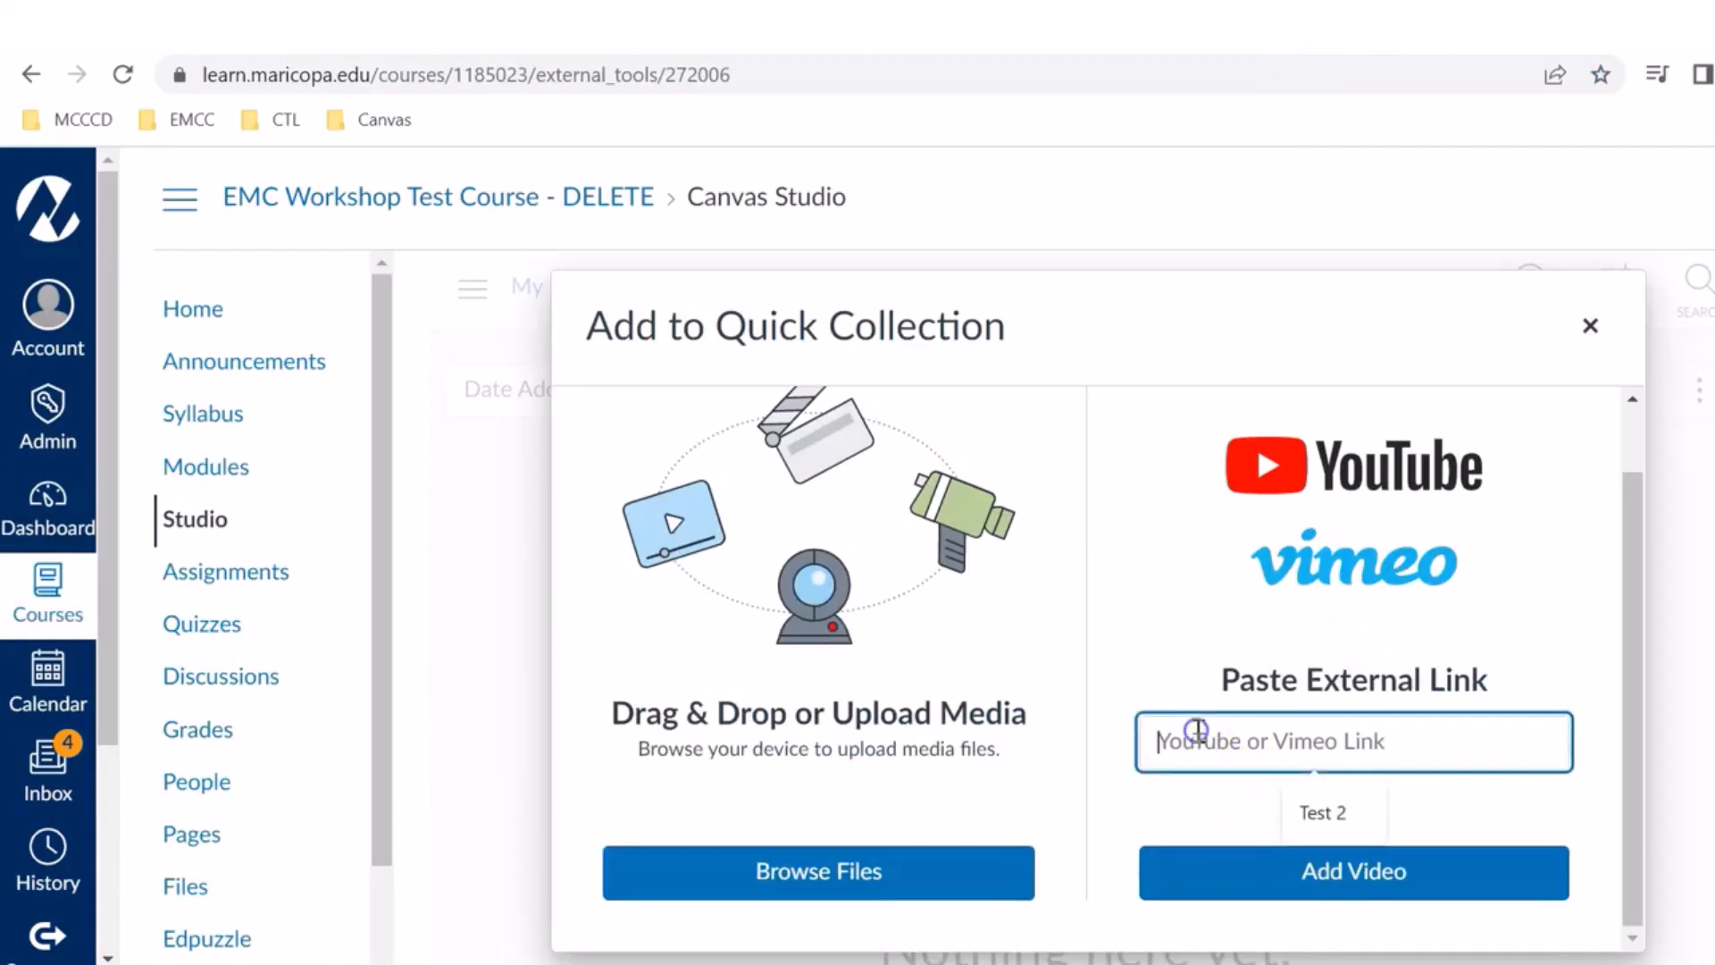
key(ctrl+v)
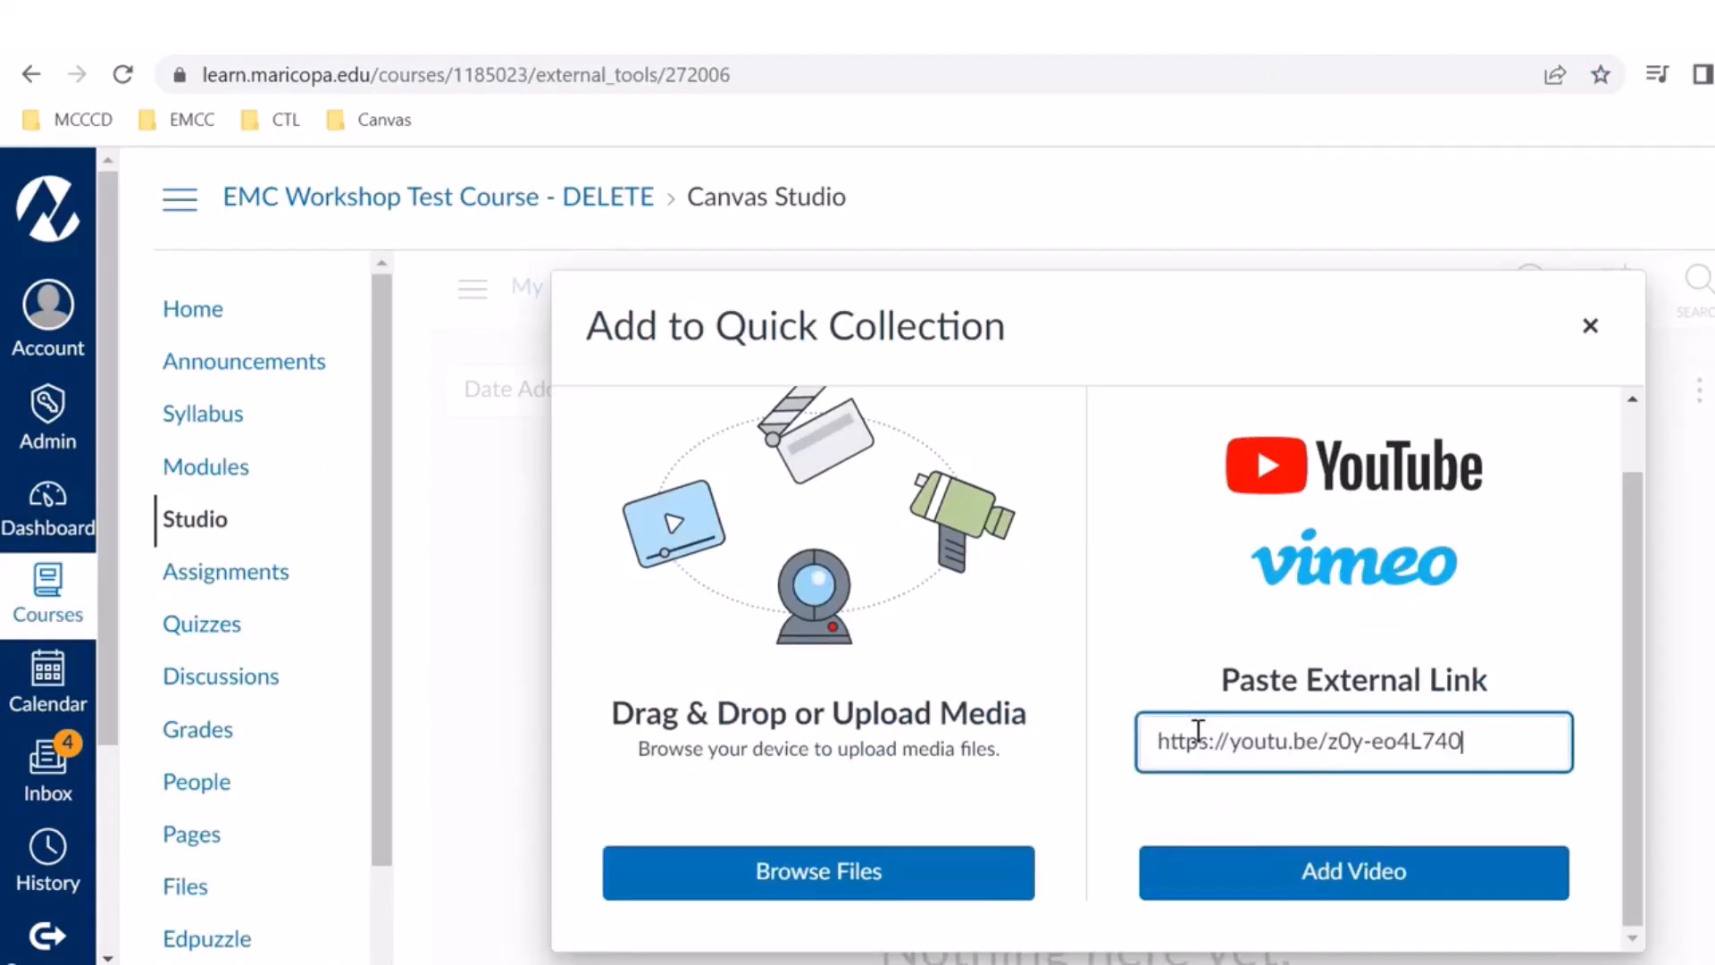
click(1191, 567)
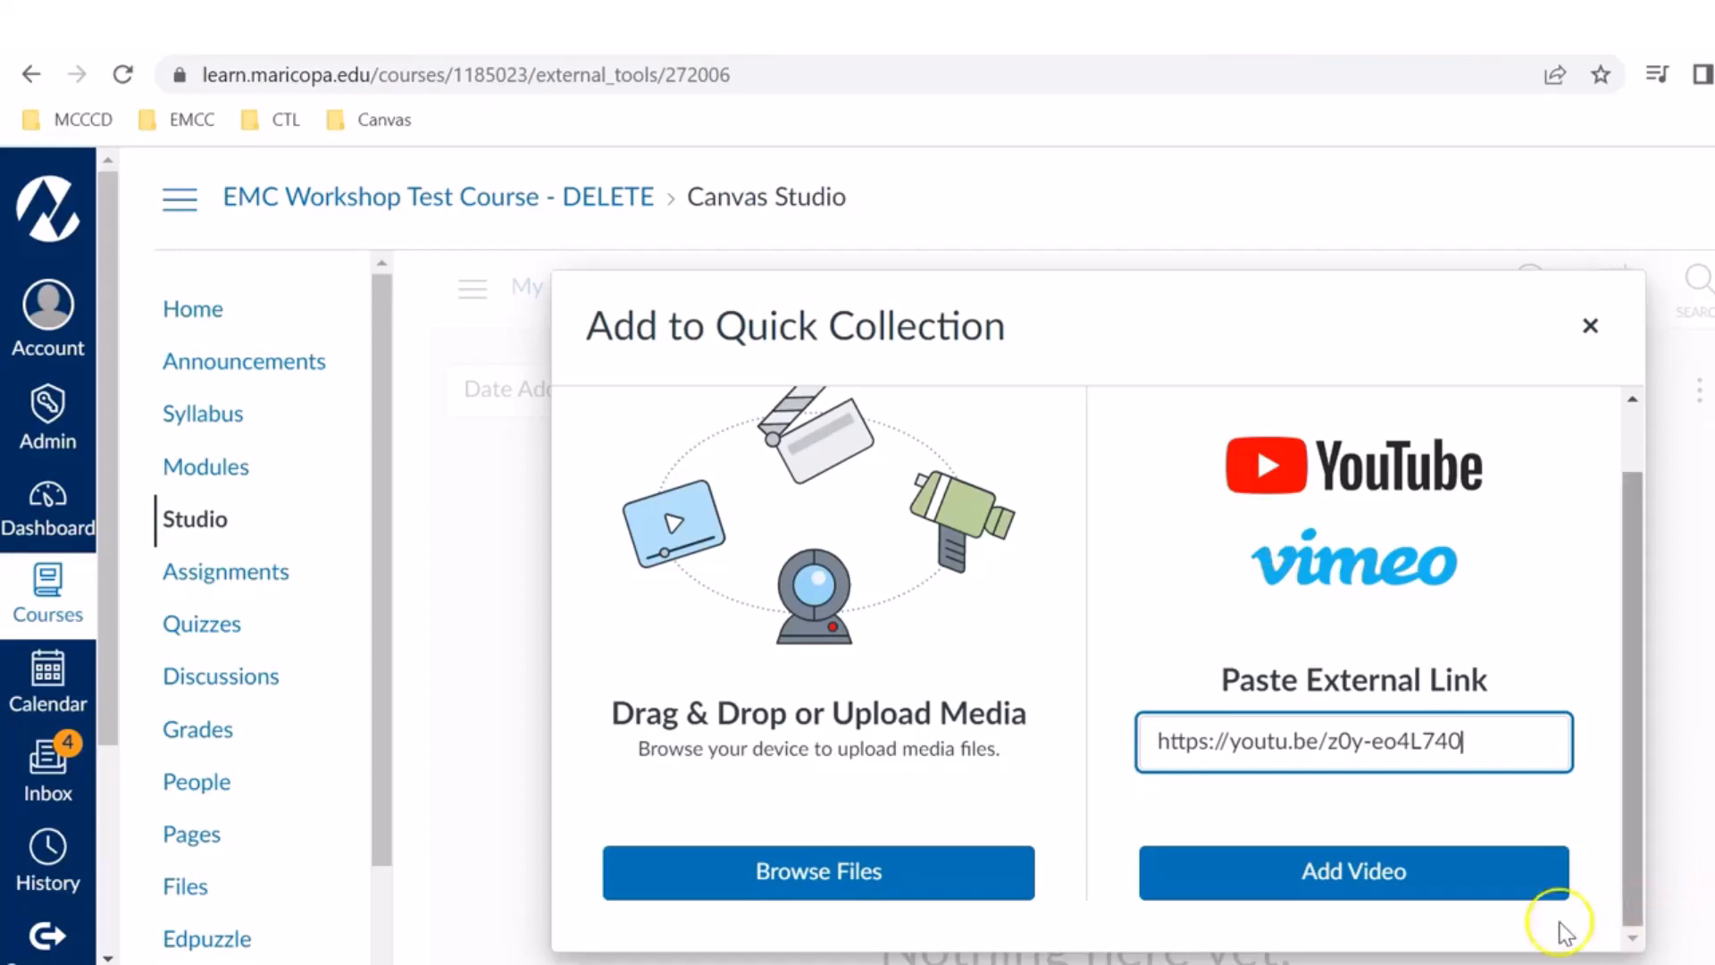
click(1340, 879)
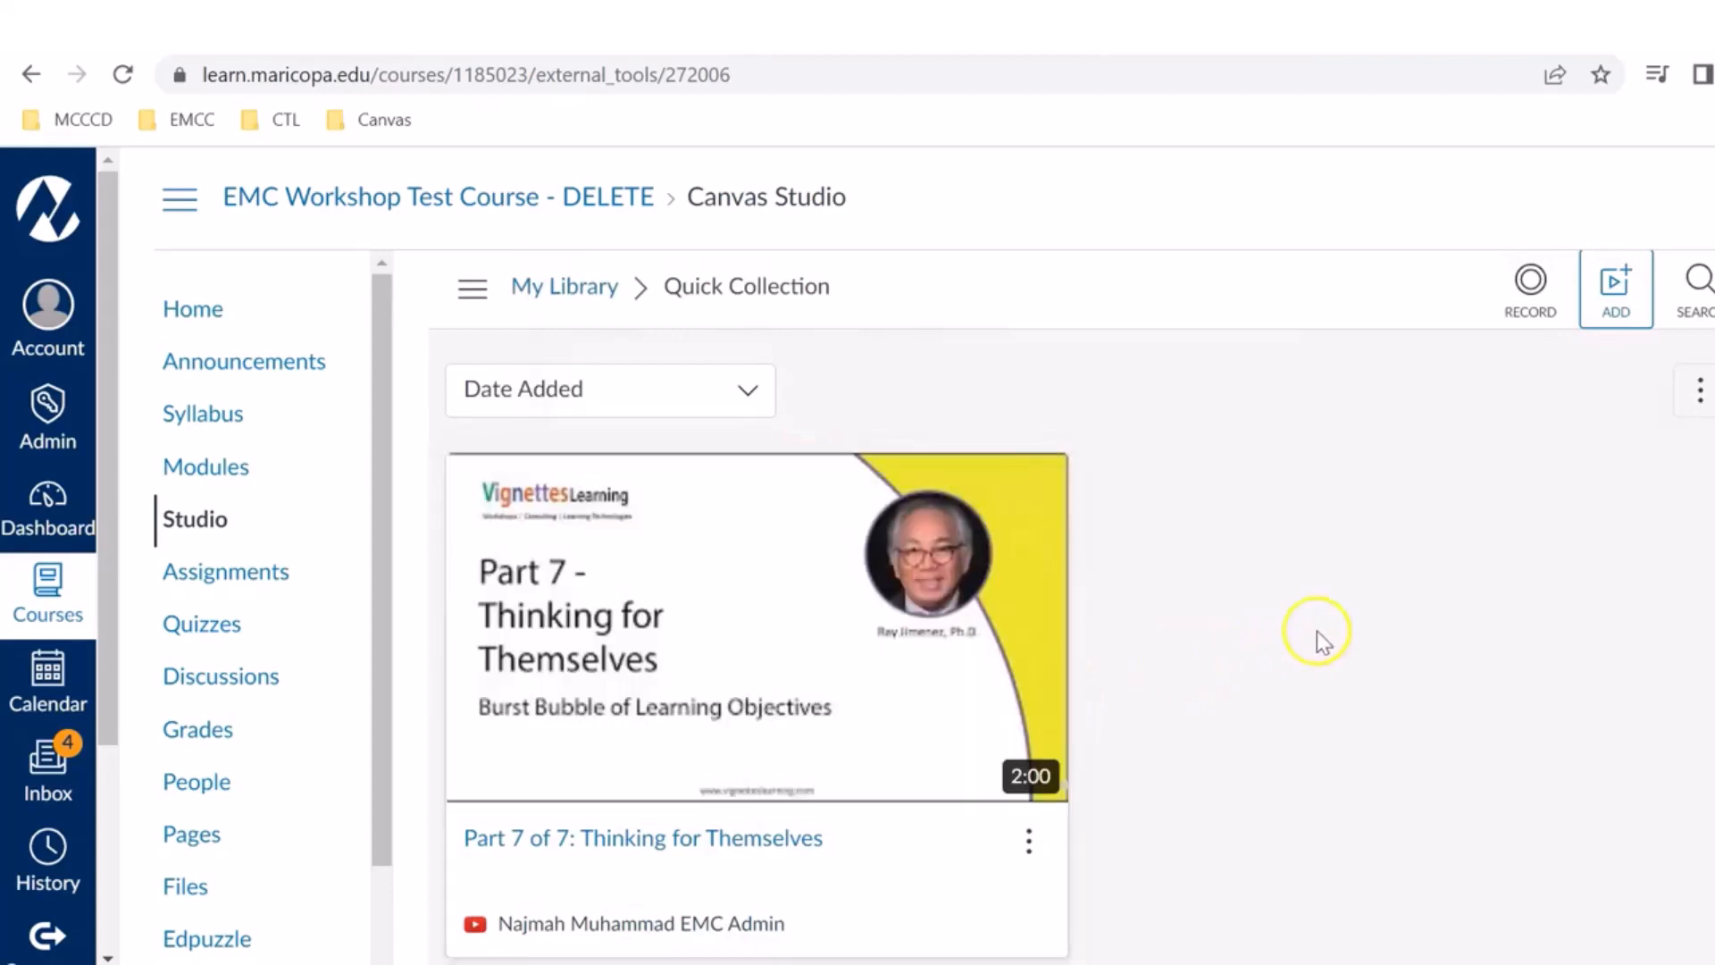
Look over the Studio navigation options and the sorting choices for Quick Collection, leaving the sort order at Date Added.
click(472, 298)
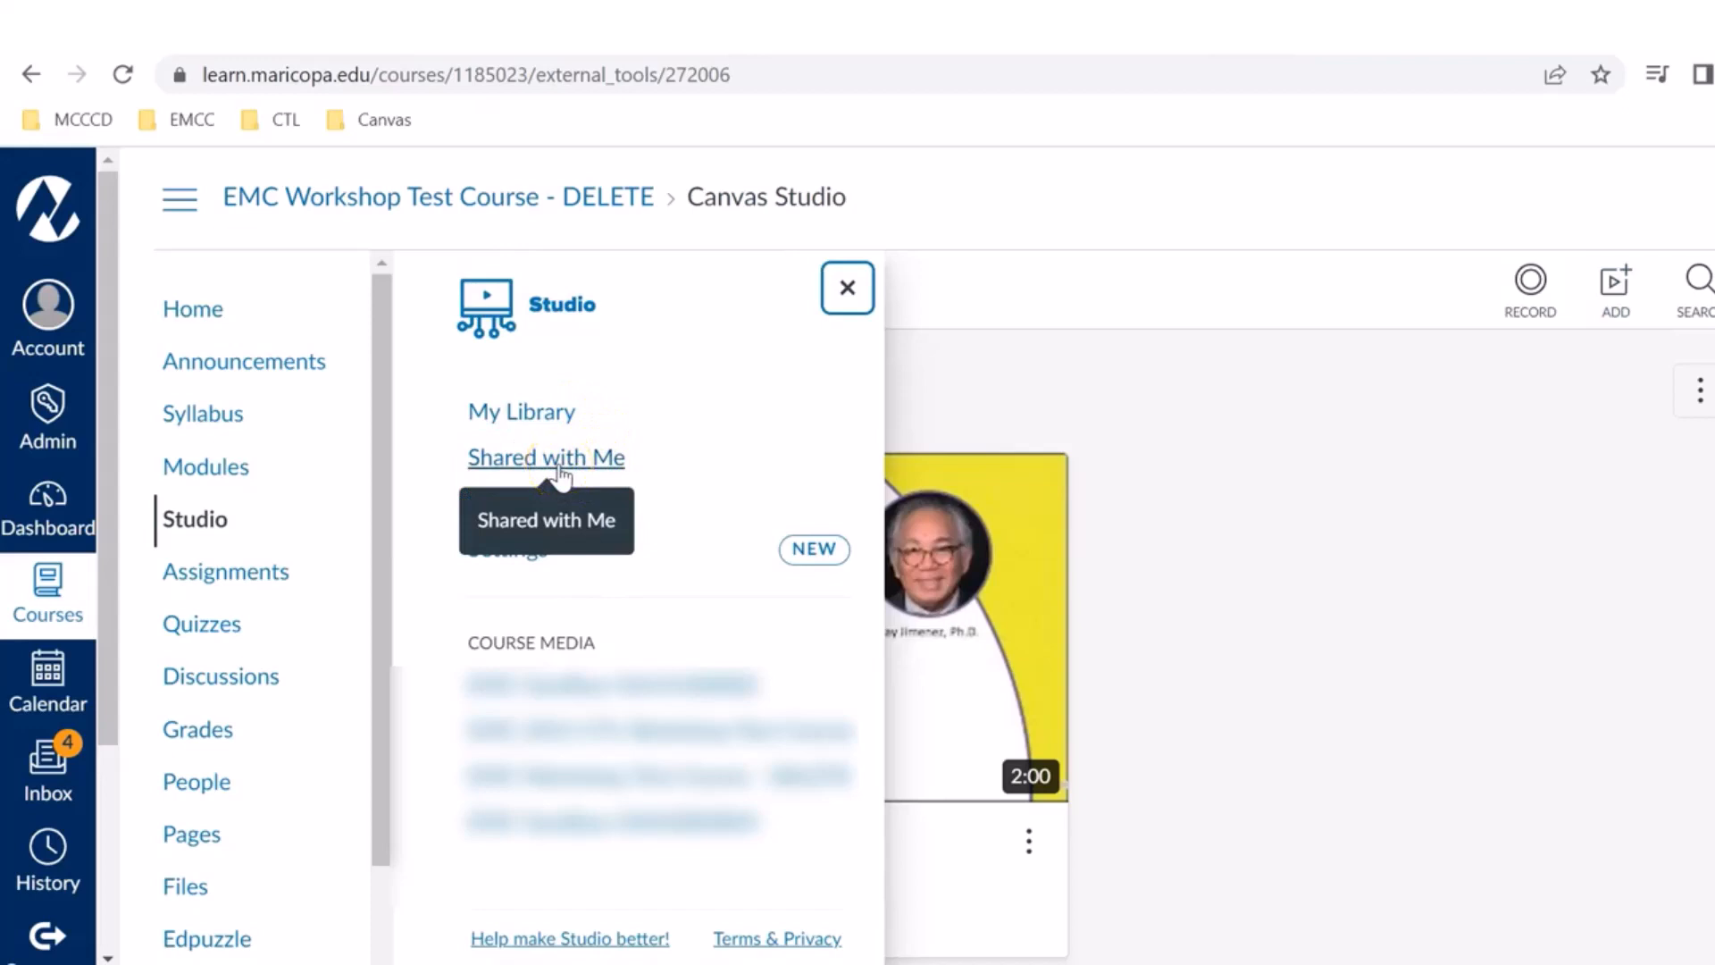
click(560, 474)
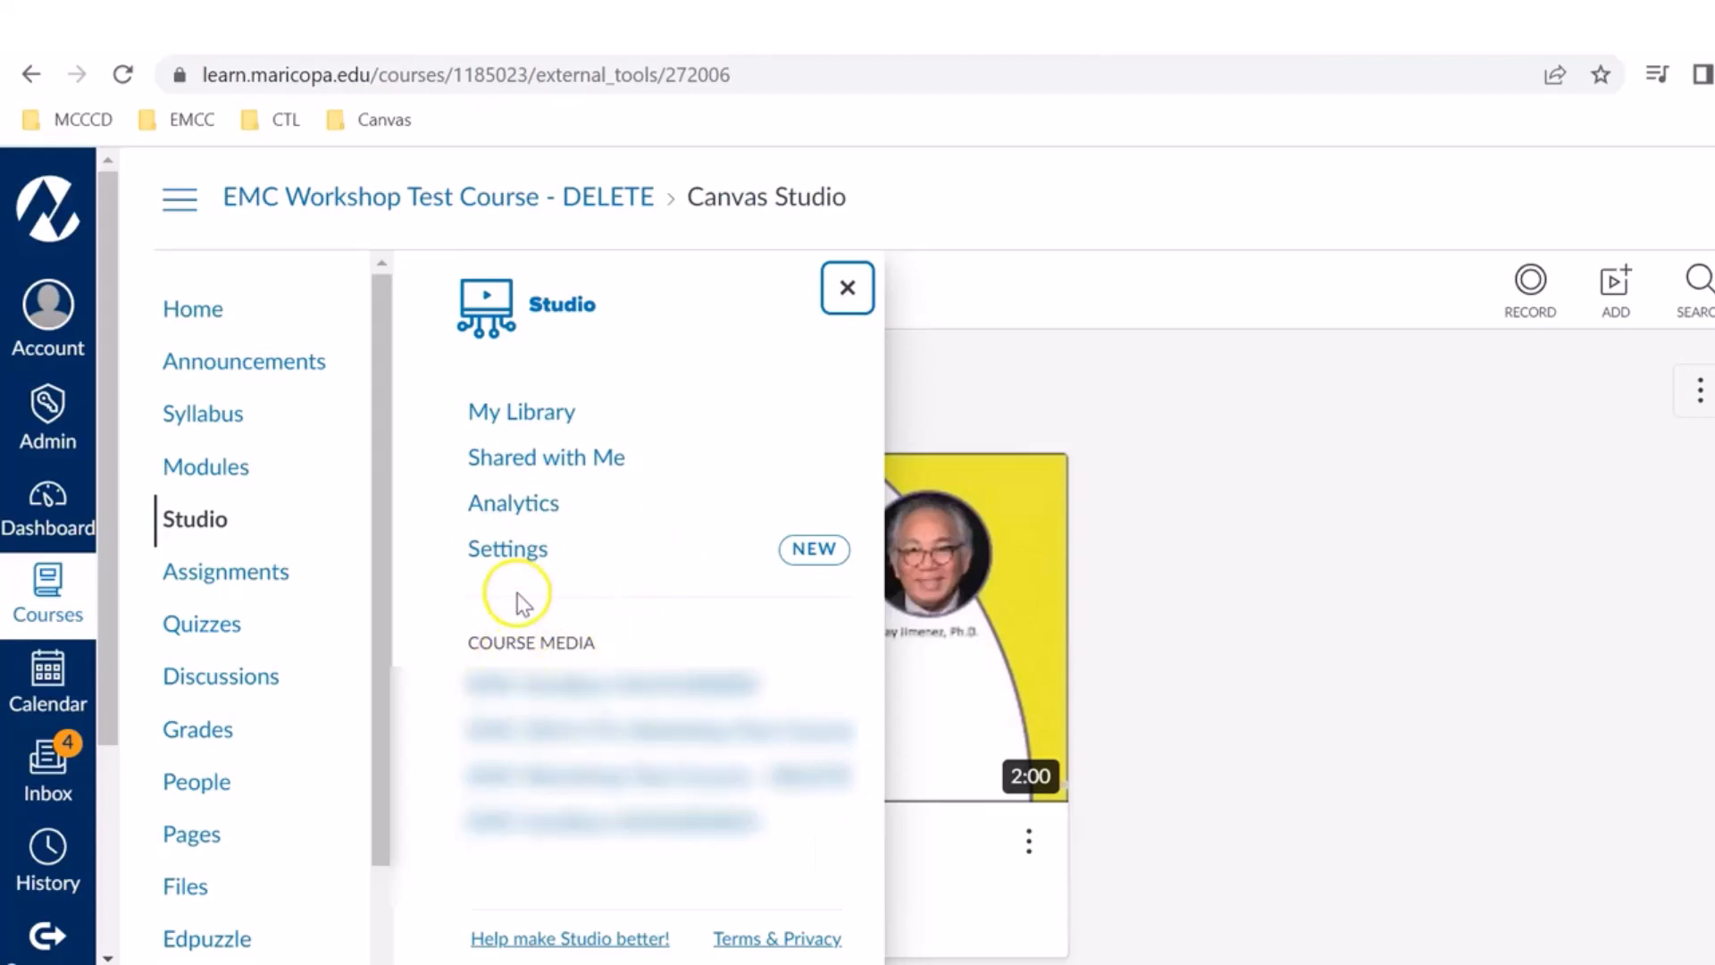
click(842, 302)
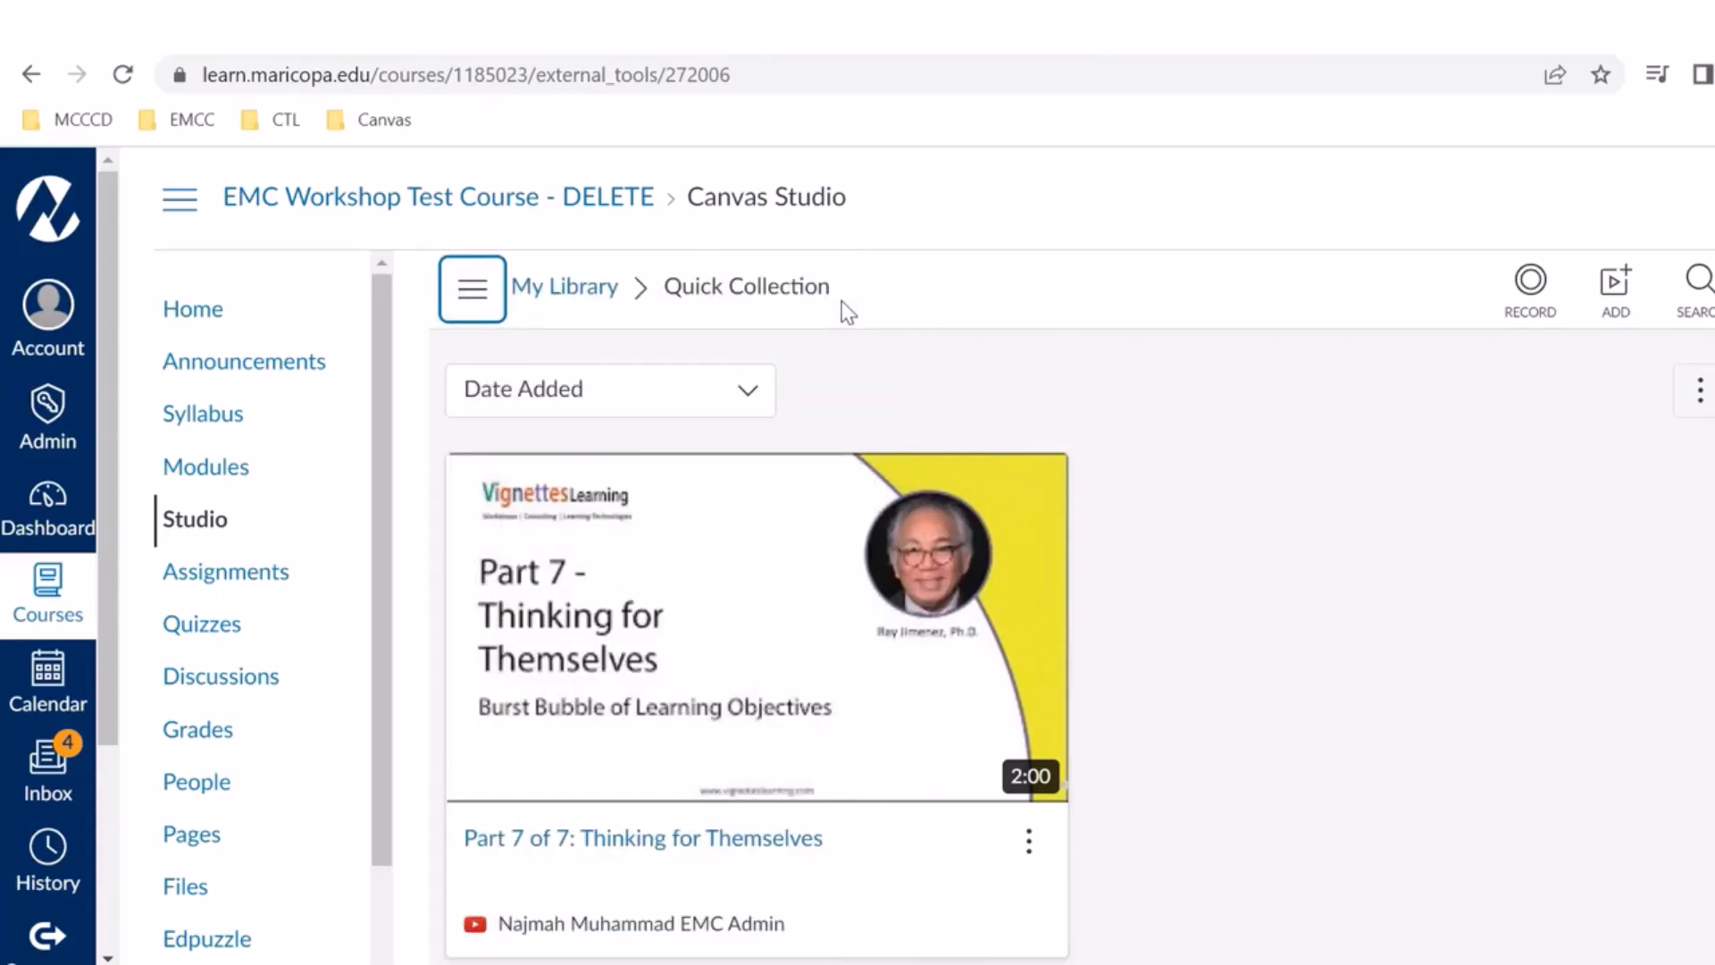
click(711, 384)
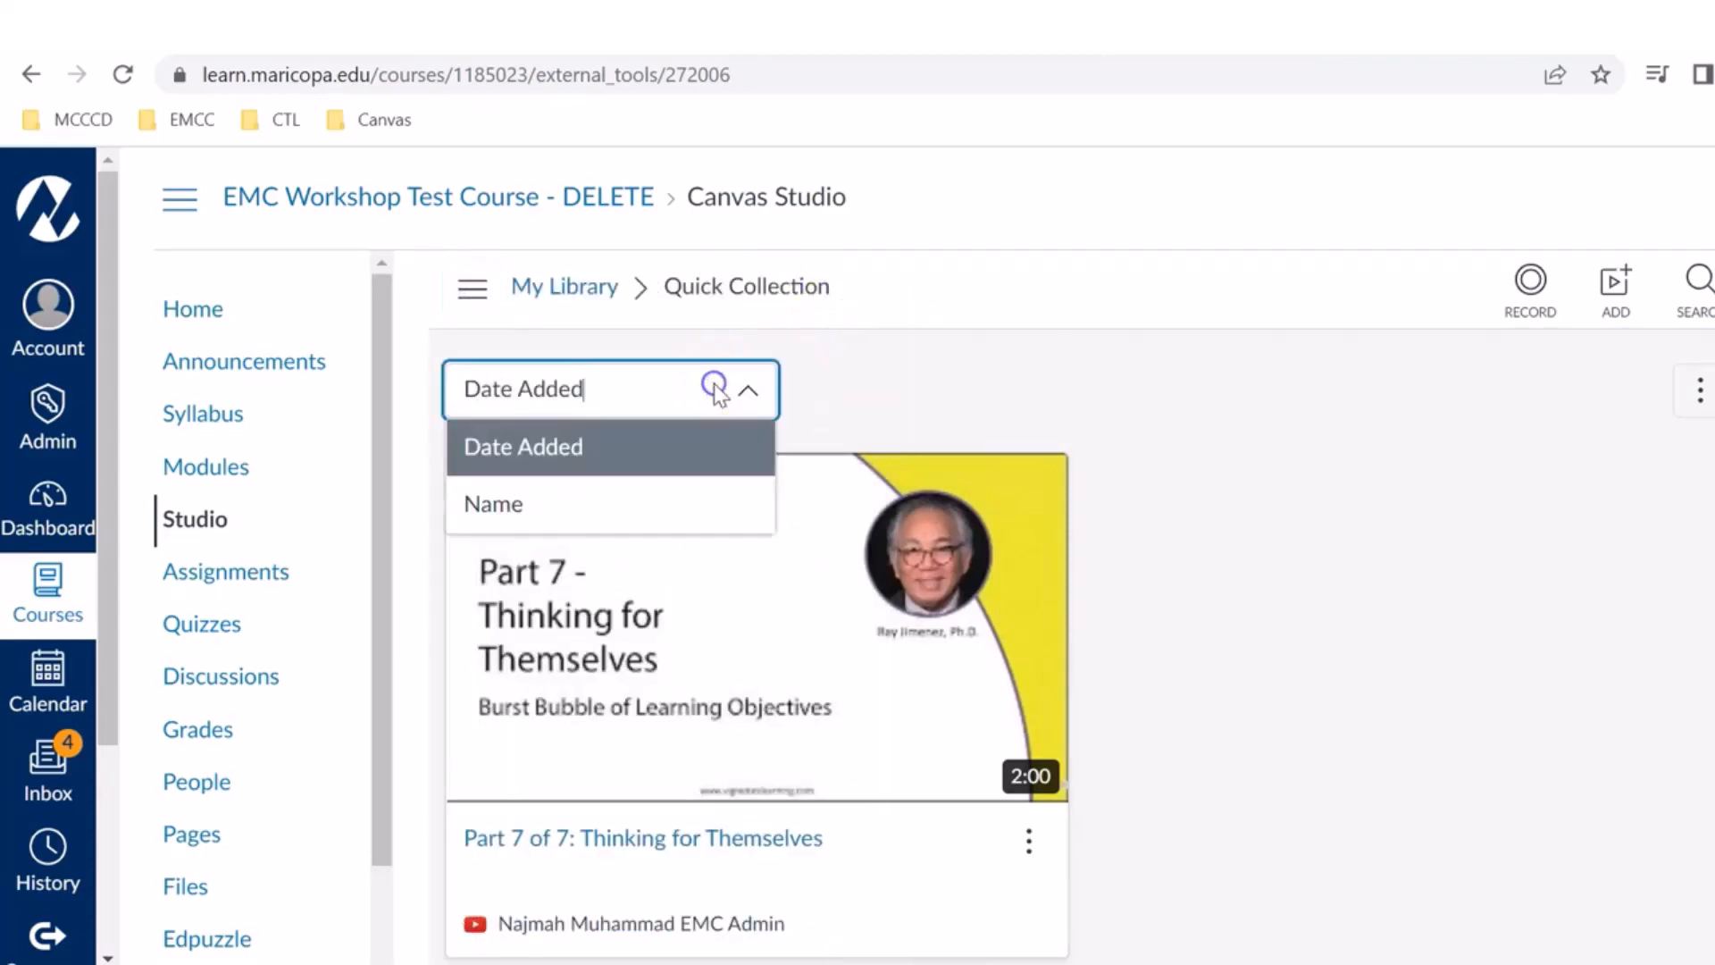
click(1096, 387)
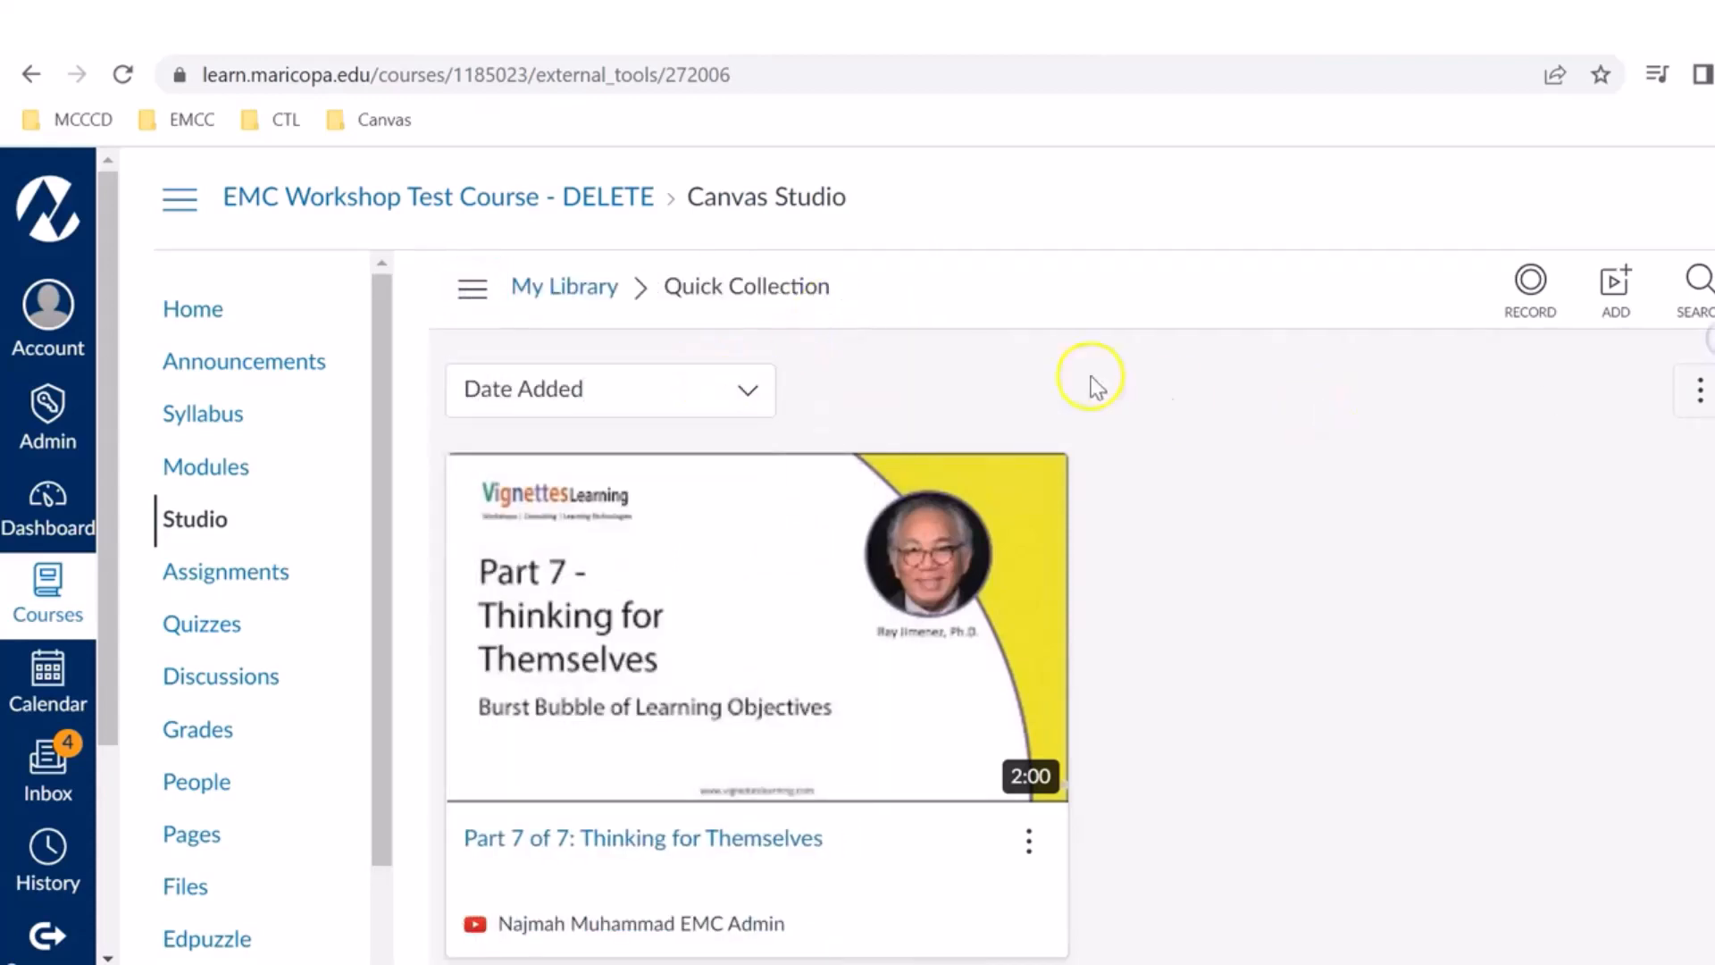
Go back to My Library and look over the Quick Collection and Test collections.
click(564, 295)
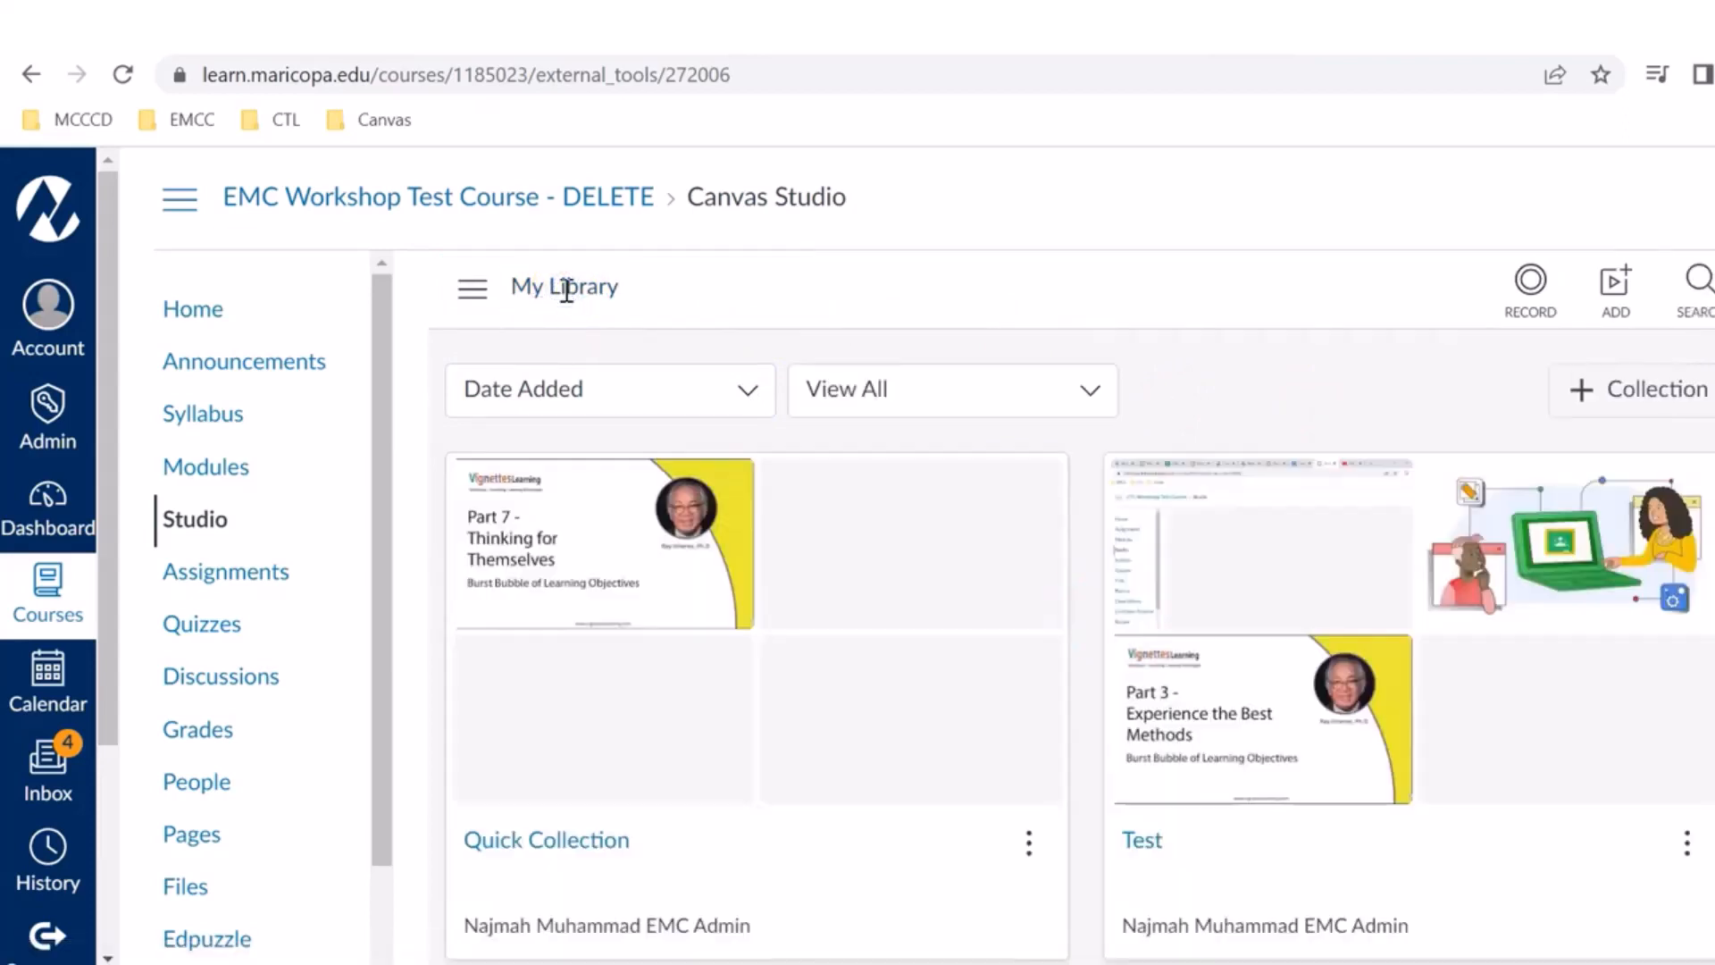
mouse_move(774, 712)
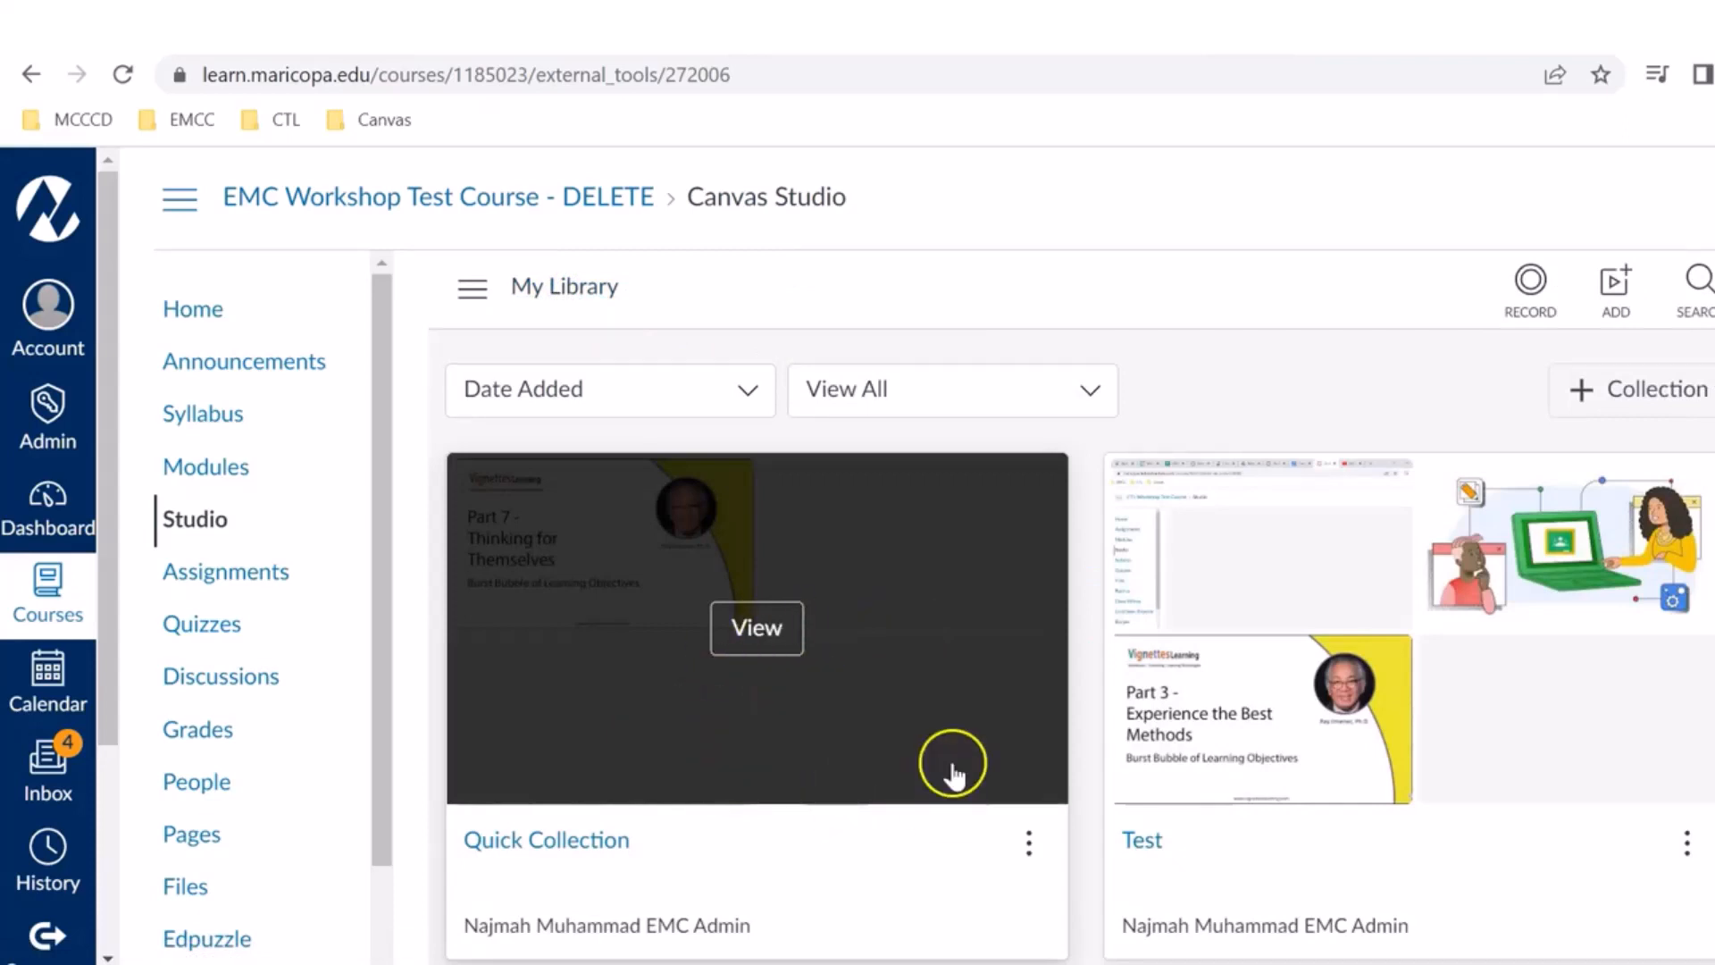
mouse_move(1294, 673)
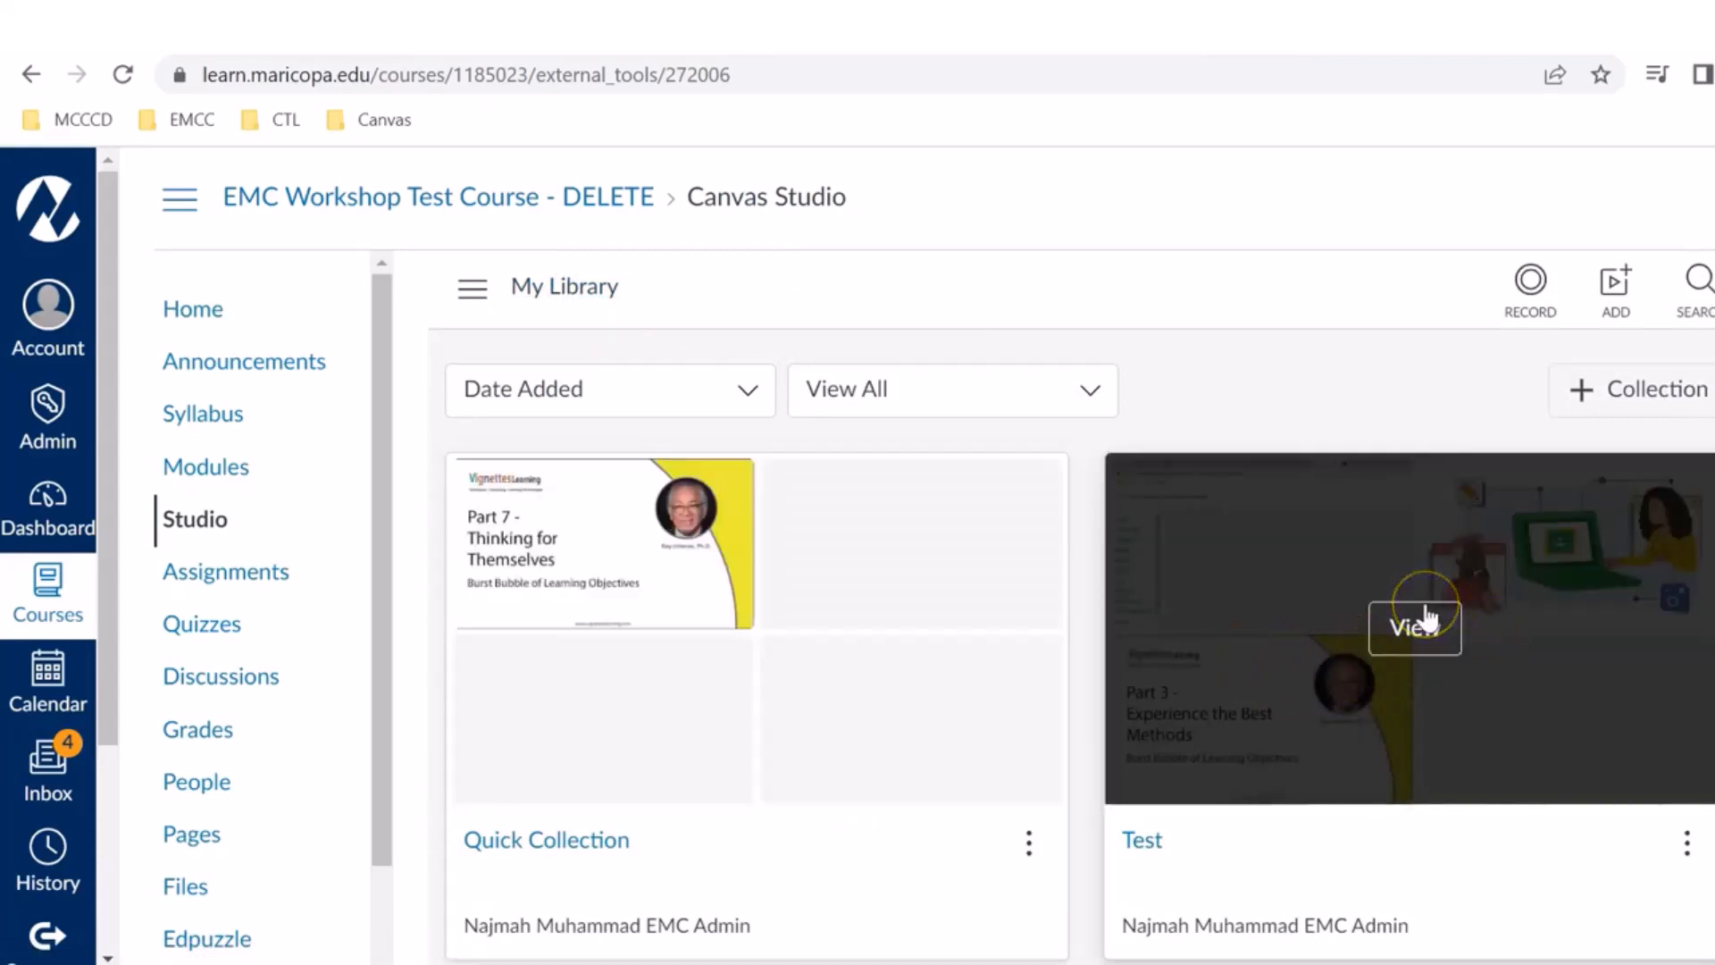